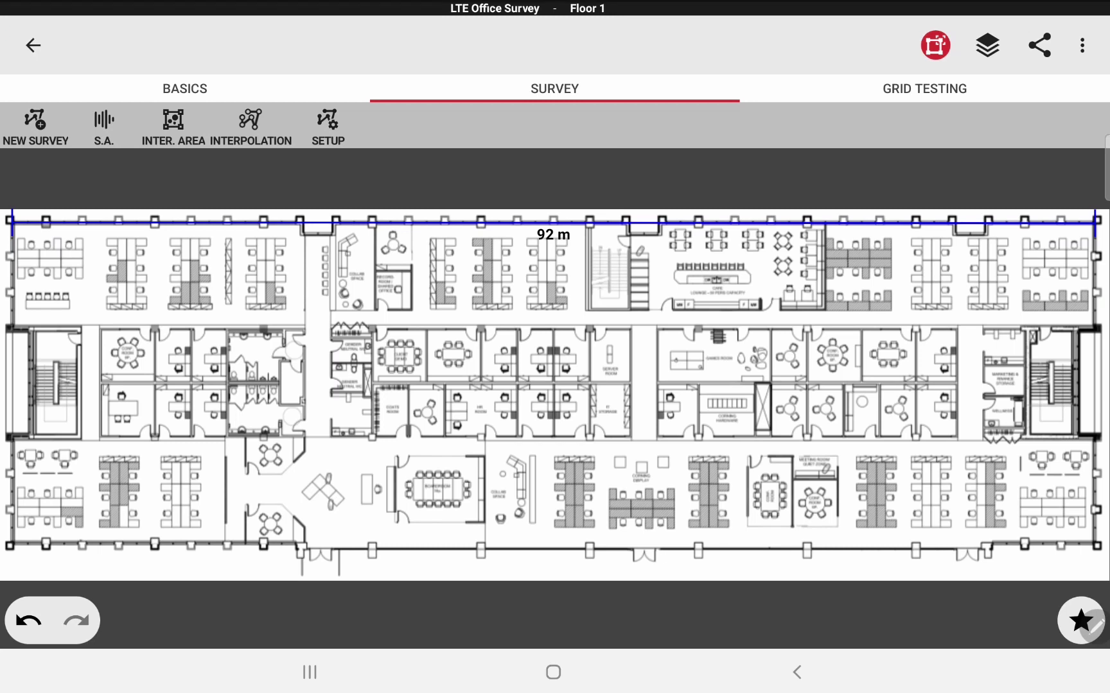
- Pull down the Android notification shade over the Floor 1 survey plan
drag(806, 4, 806, 390)
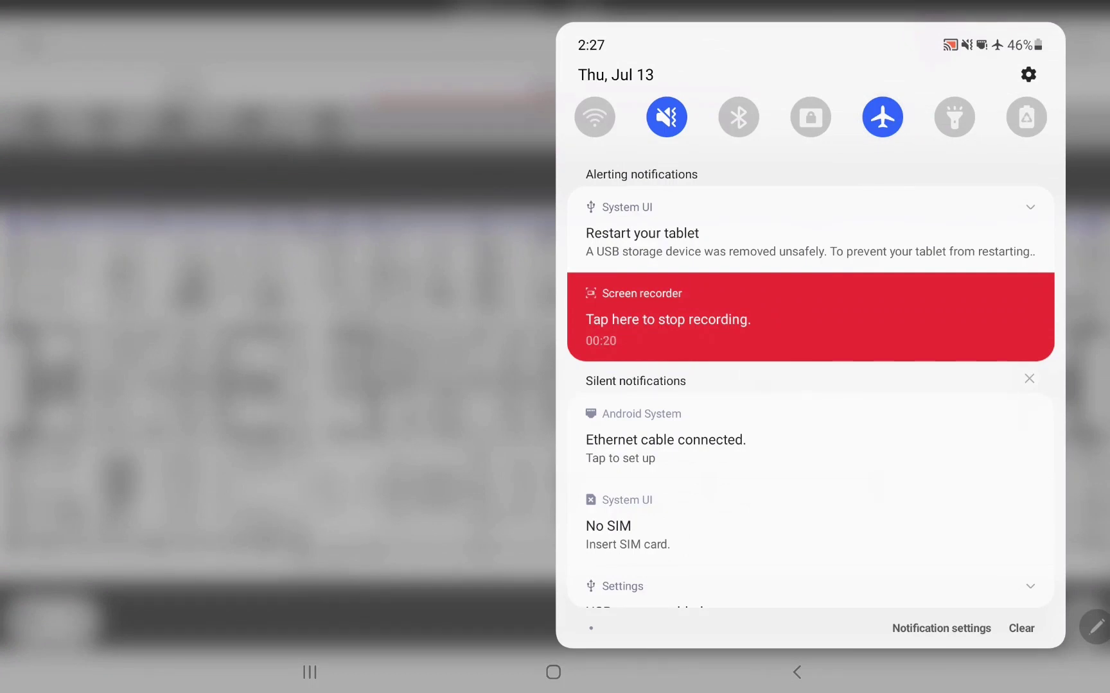
- Verify the tablet's Ethernet shows Connected in Settings, then return to iBwave
click(665, 440)
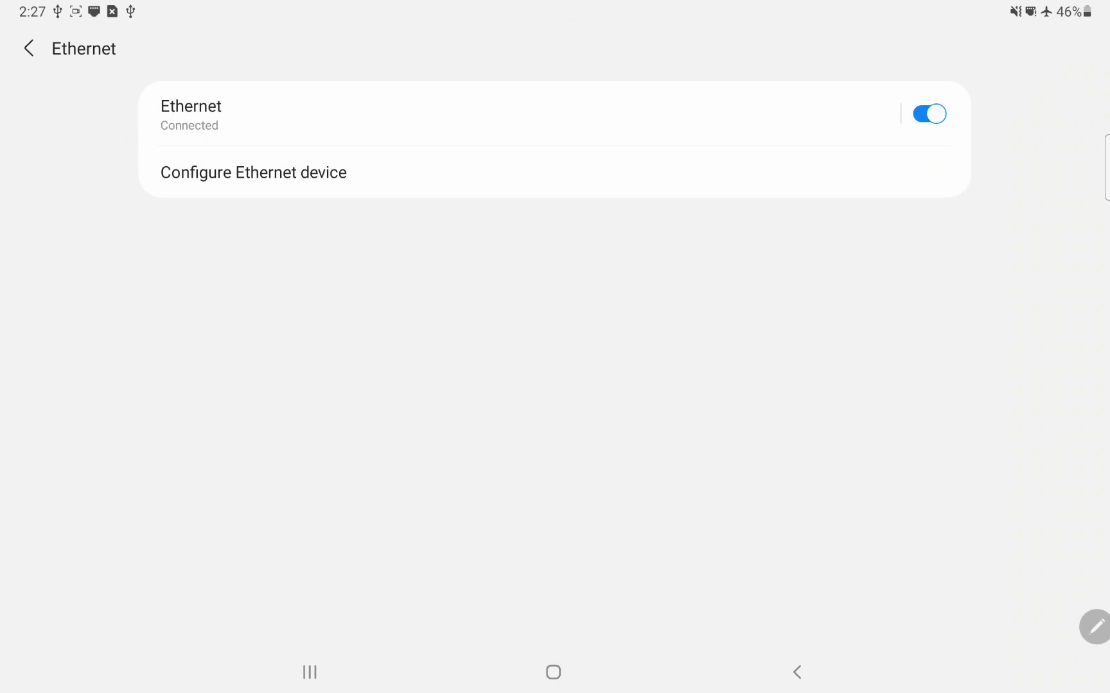
click(796, 671)
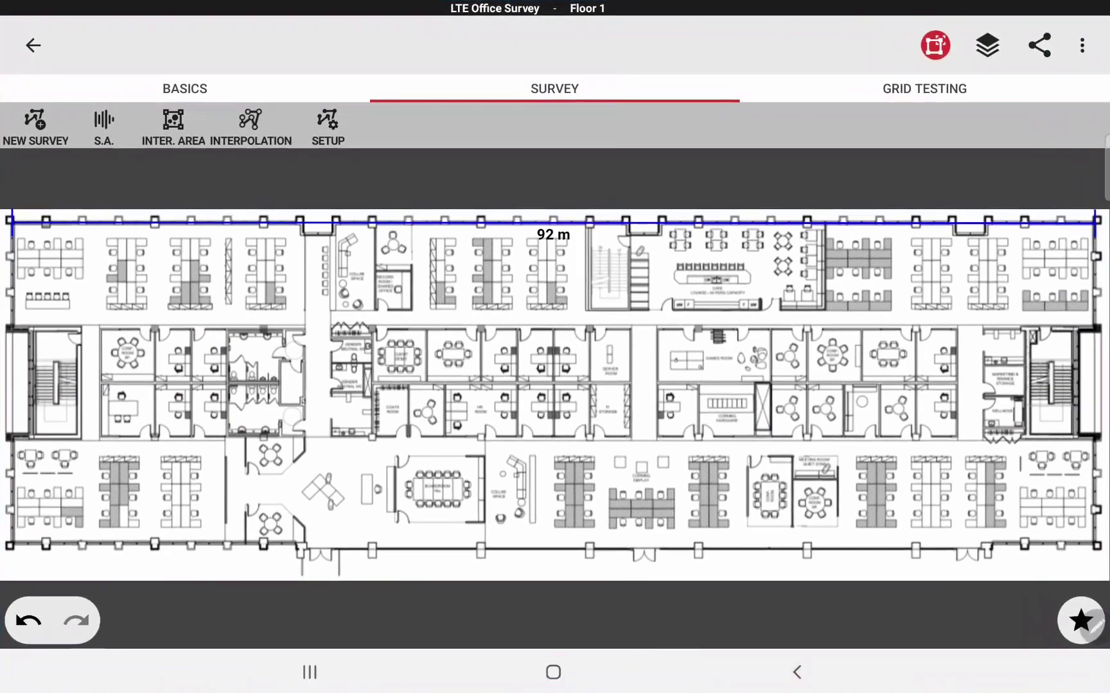
- Begin a new survey, keeping the Epiq-PRiSM Scanner as the scanner
click(598, 79)
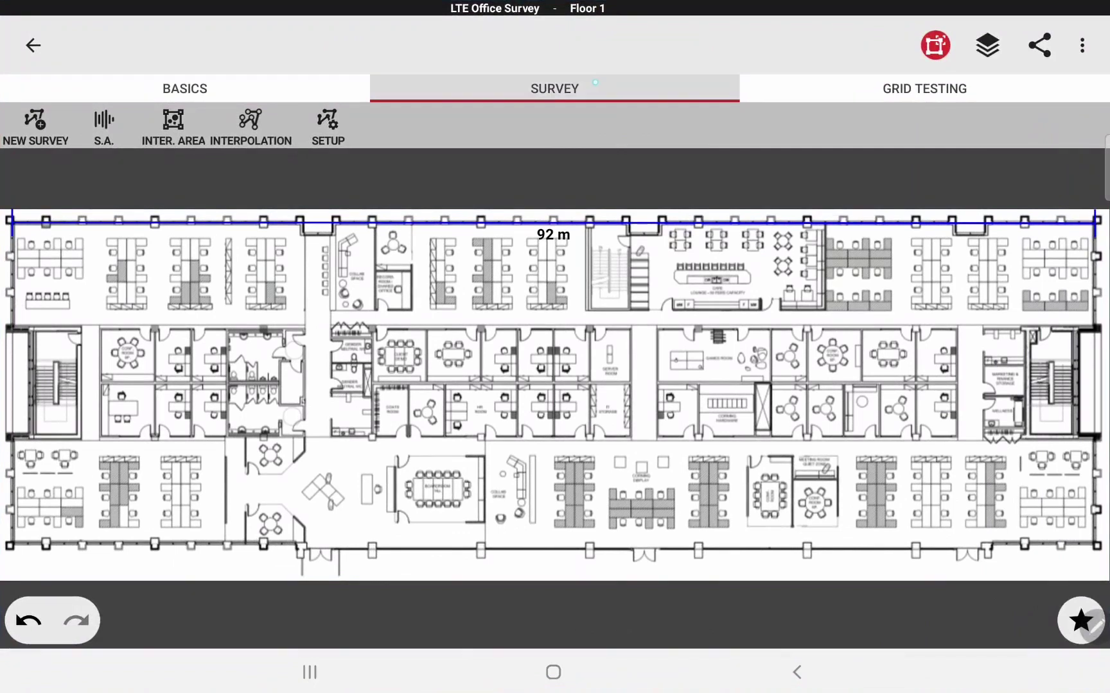
click(598, 79)
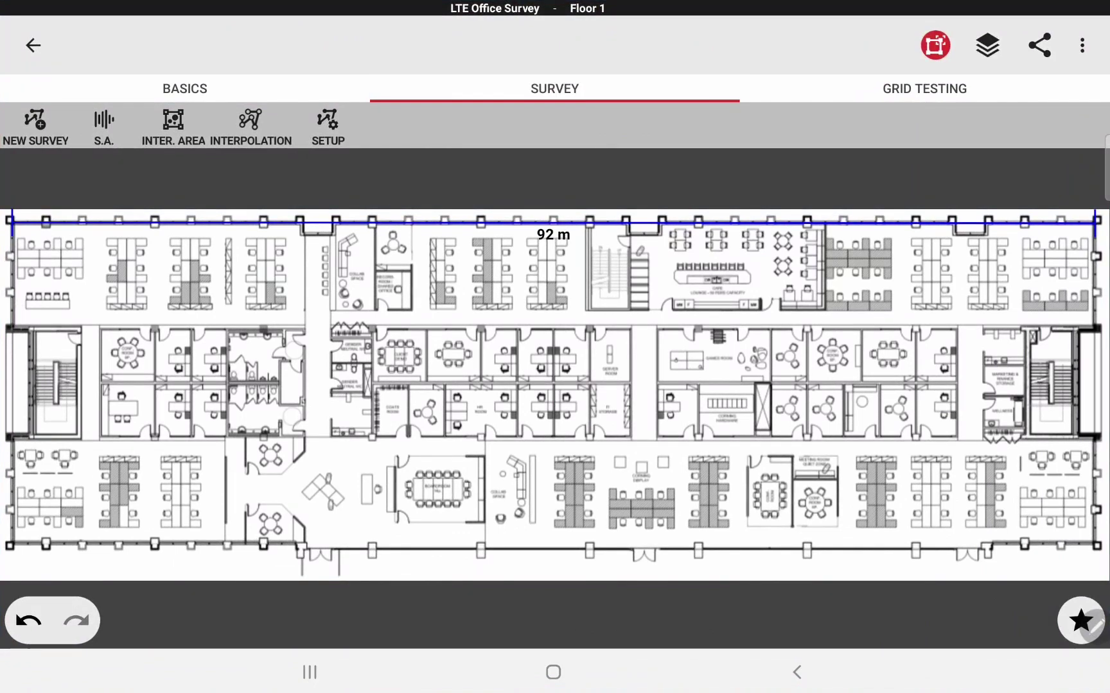
click(35, 122)
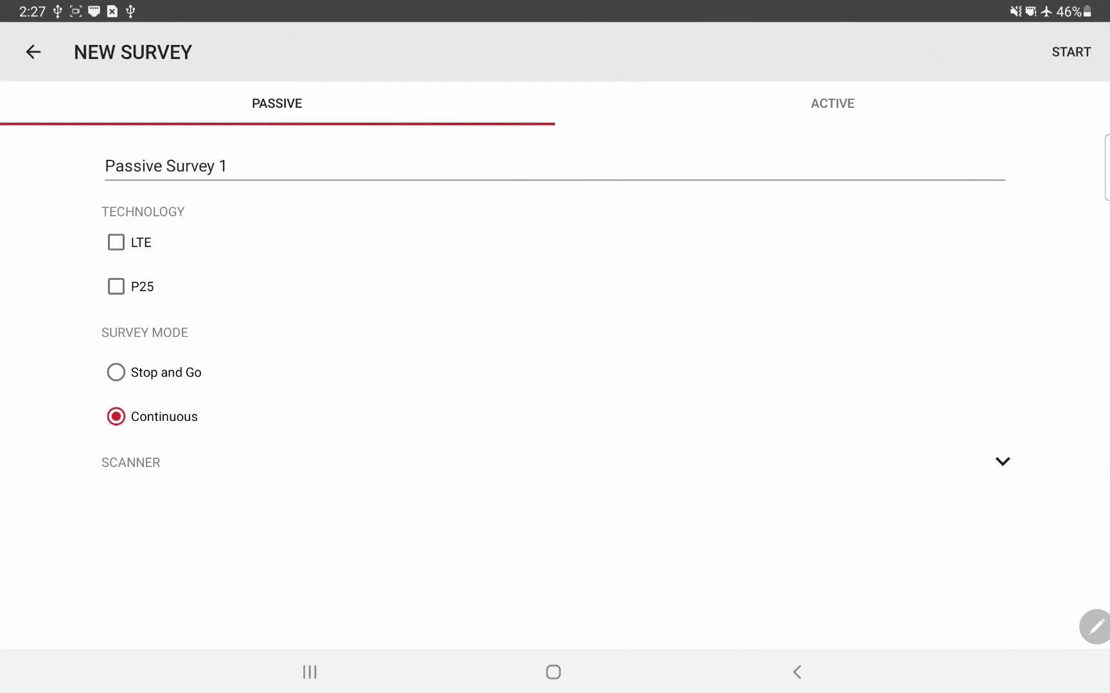
click(993, 474)
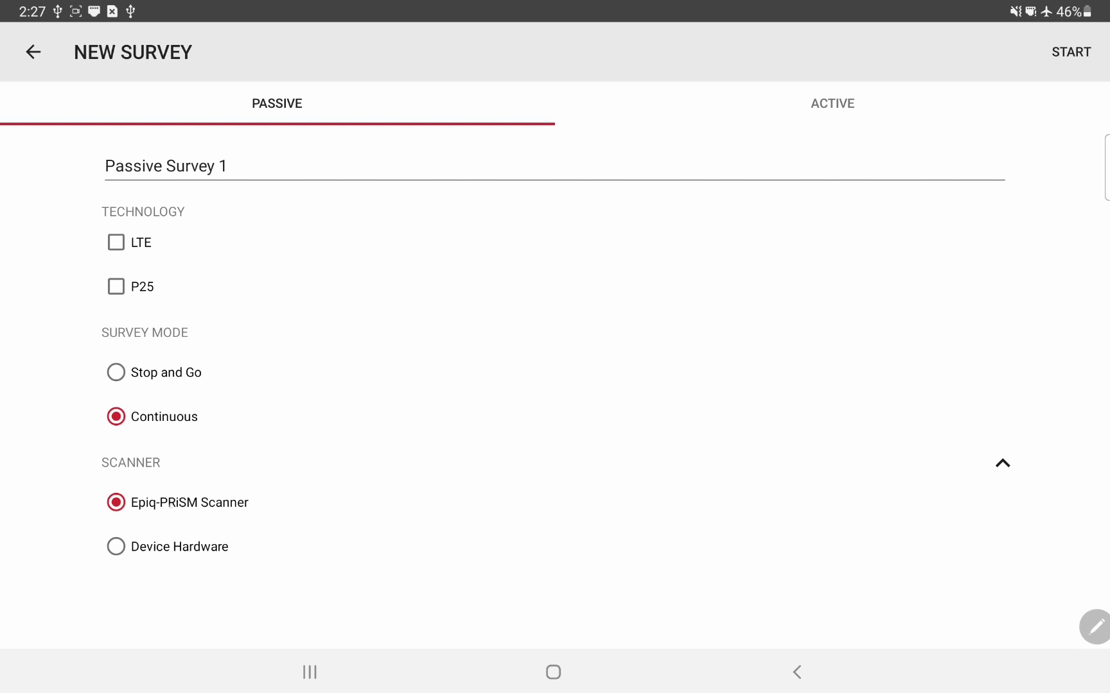
click(115, 502)
click(996, 466)
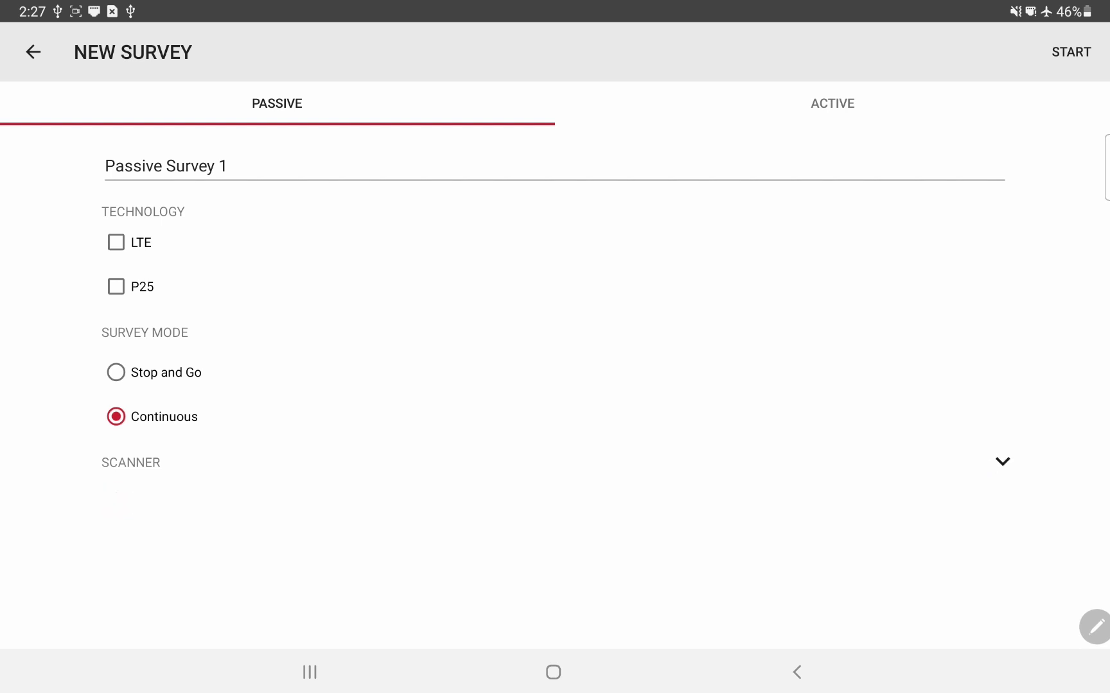
- Choose Stop and Go mode with LTE bands 2 (1900 PCS) and 4 (2100 AWS)
click(115, 373)
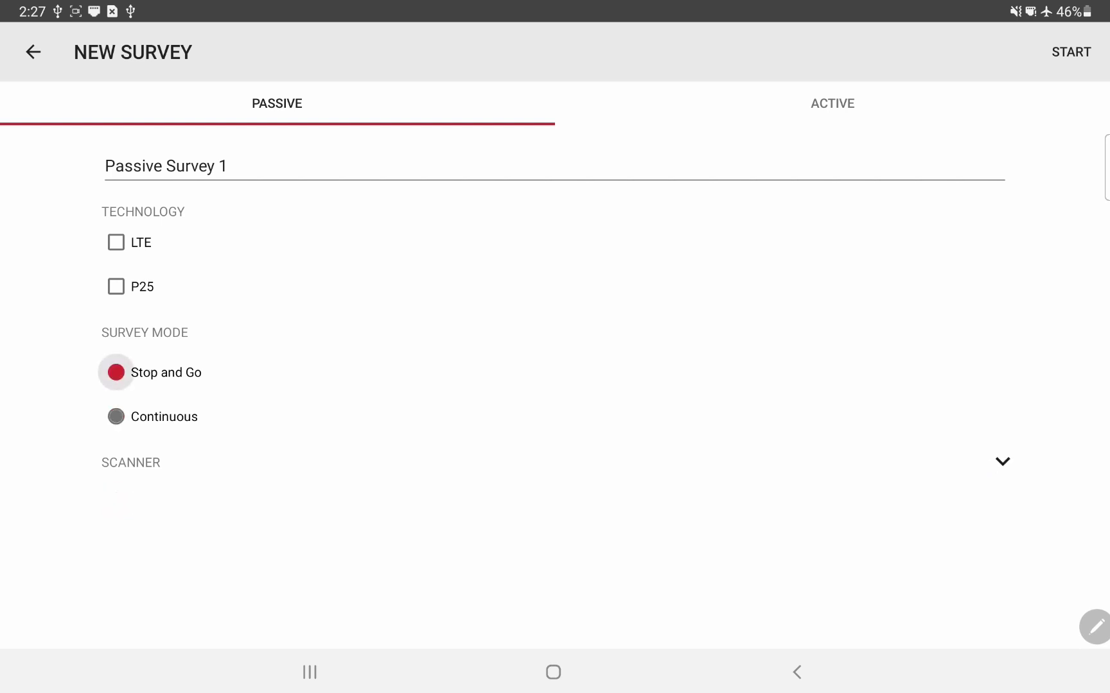
click(117, 243)
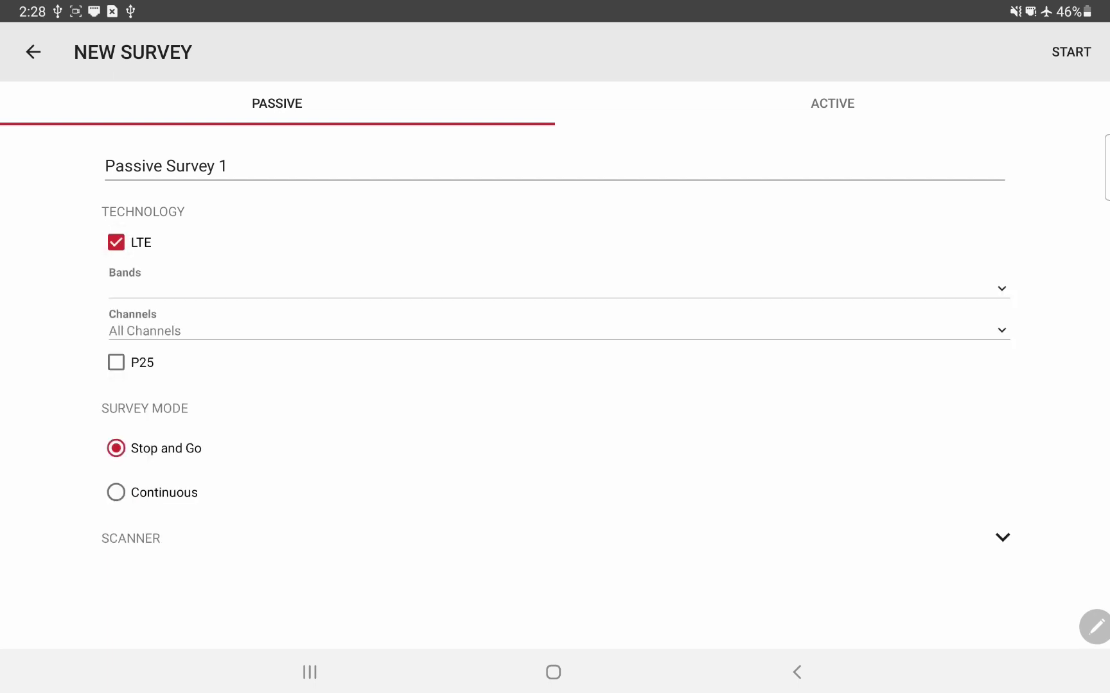
click(555, 289)
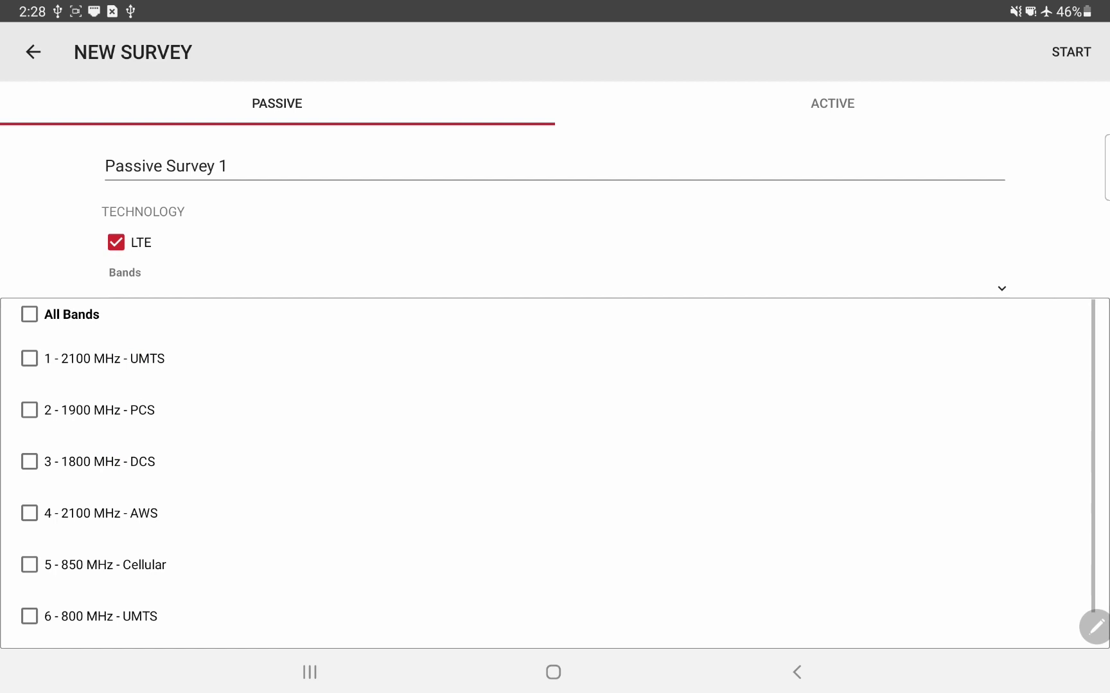
click(29, 410)
click(30, 513)
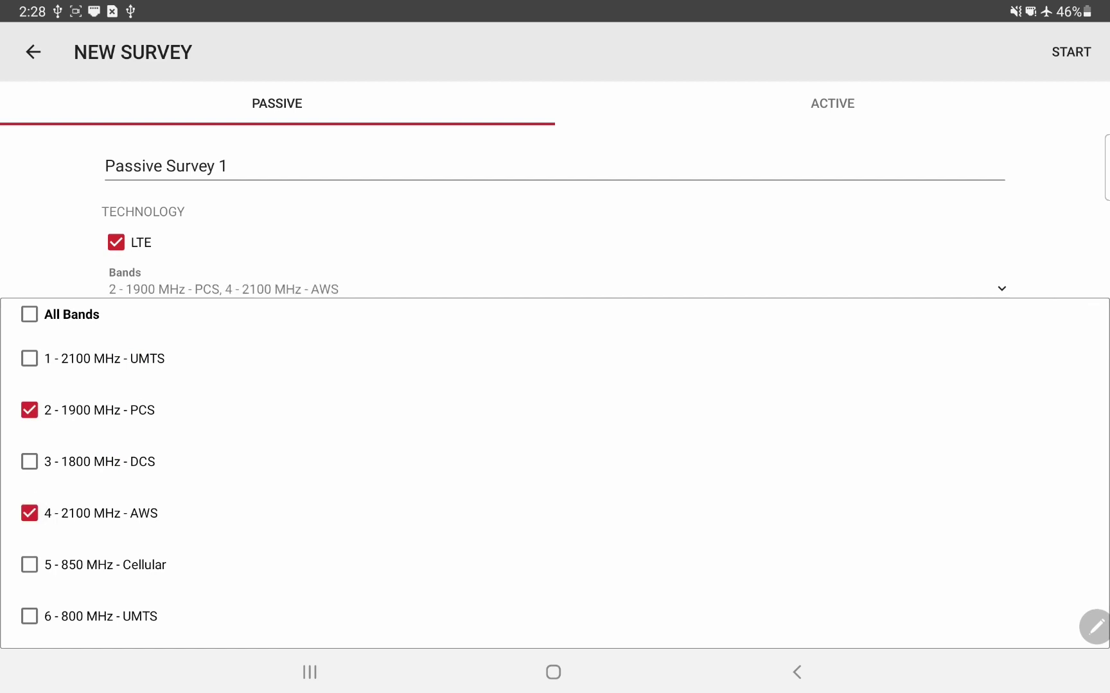
key(Escape)
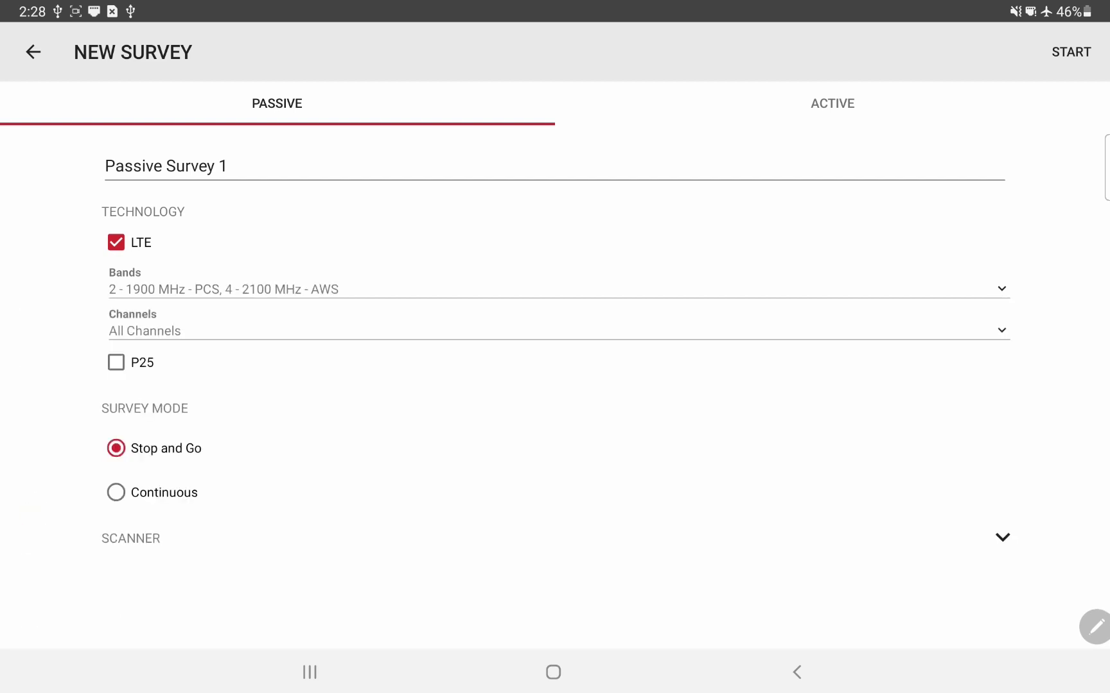
- Keep All Channels and launch the survey
click(986, 328)
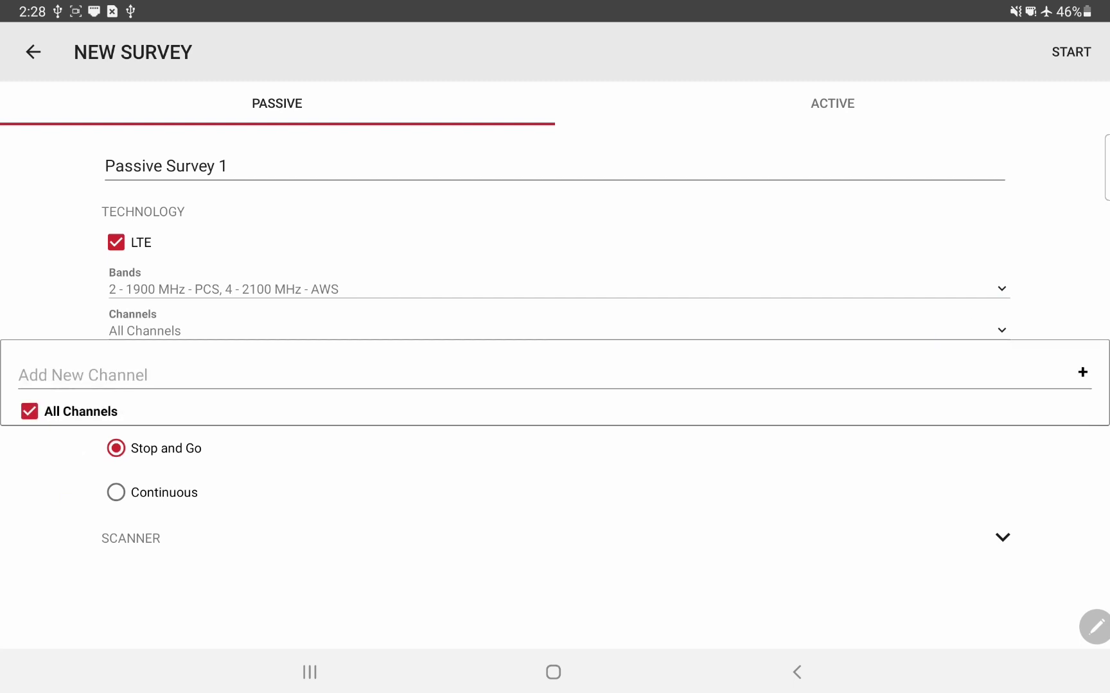
key(Escape)
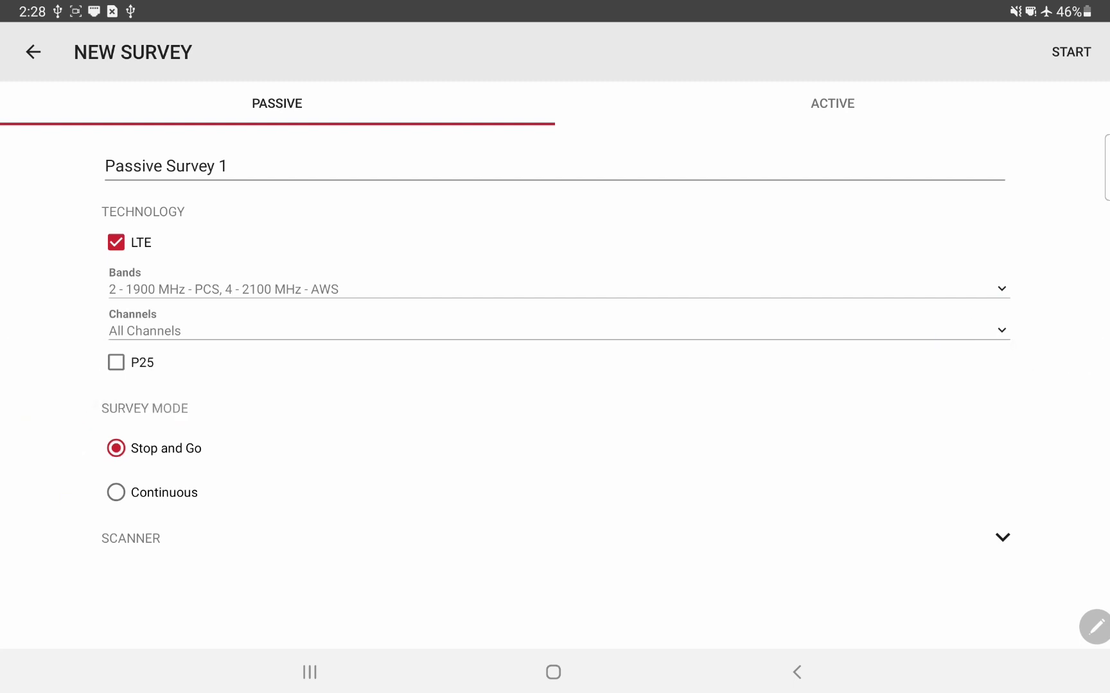
click(1070, 52)
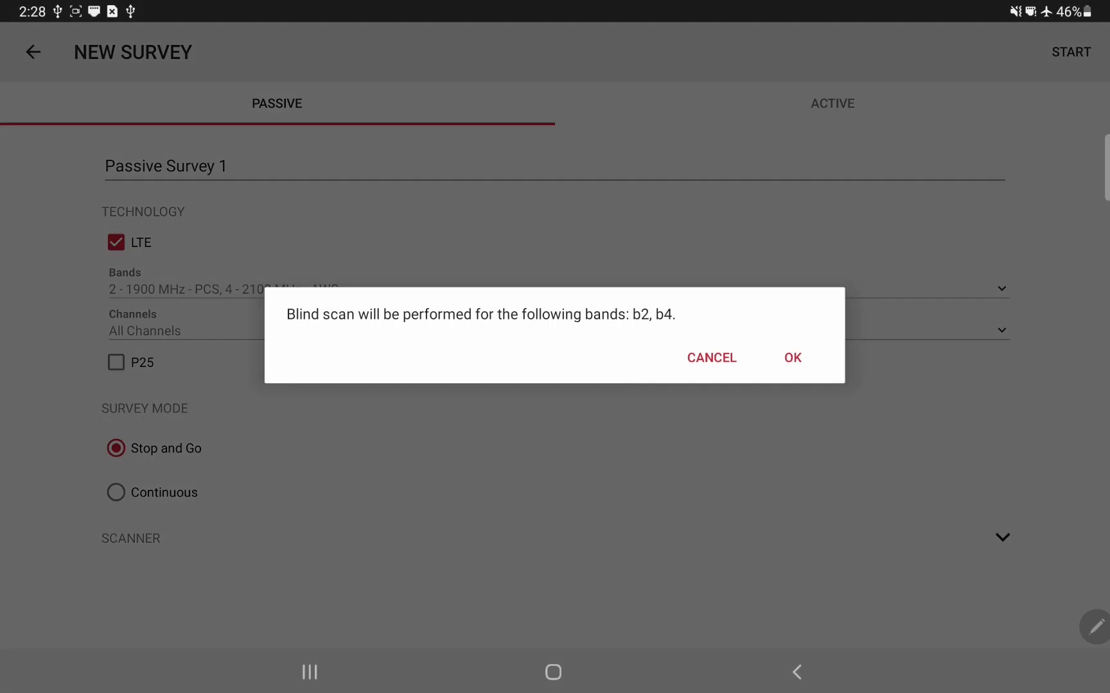
- Confirm the b2/b4 blind scan, mark east-end and centre positions, then finish
click(792, 357)
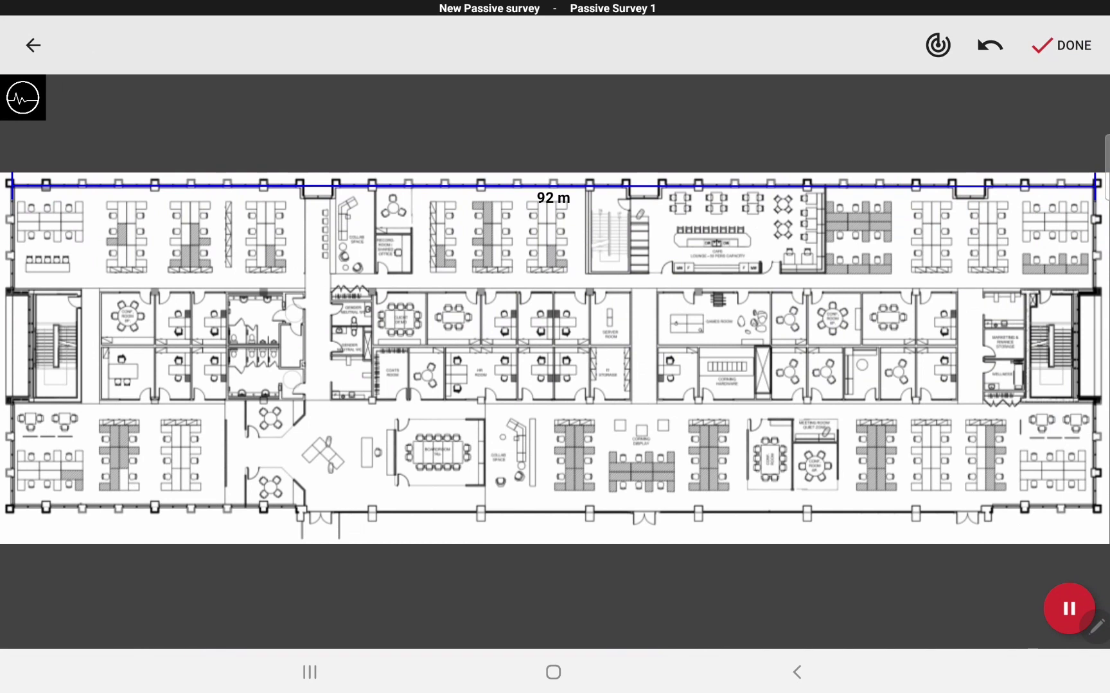
click(1052, 416)
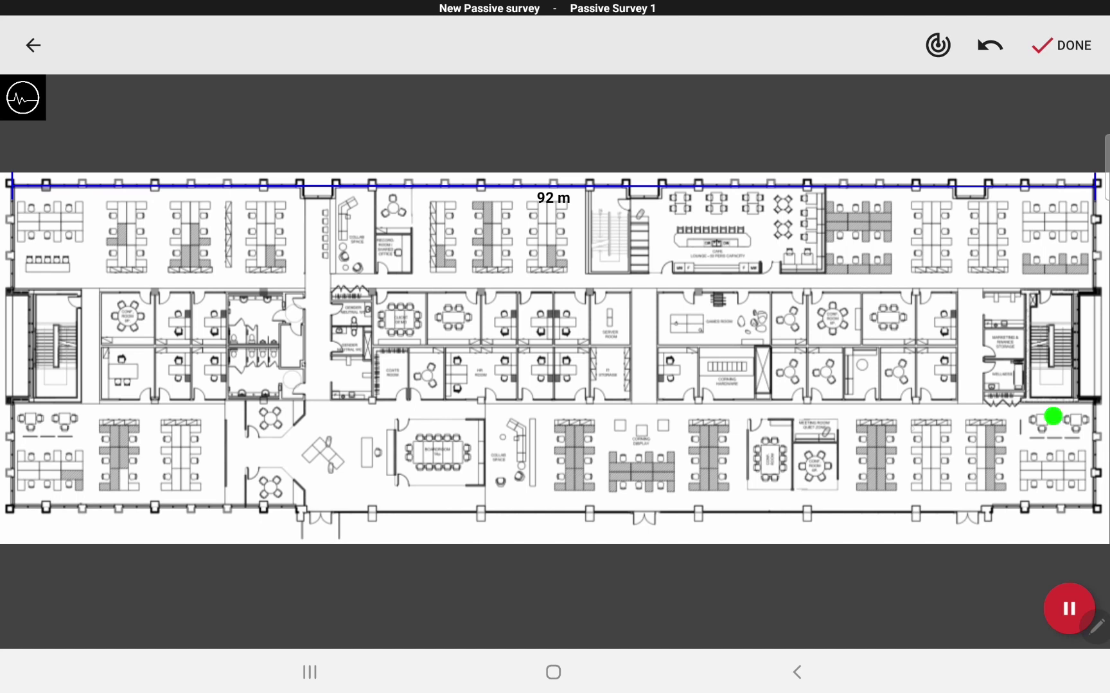
click(643, 412)
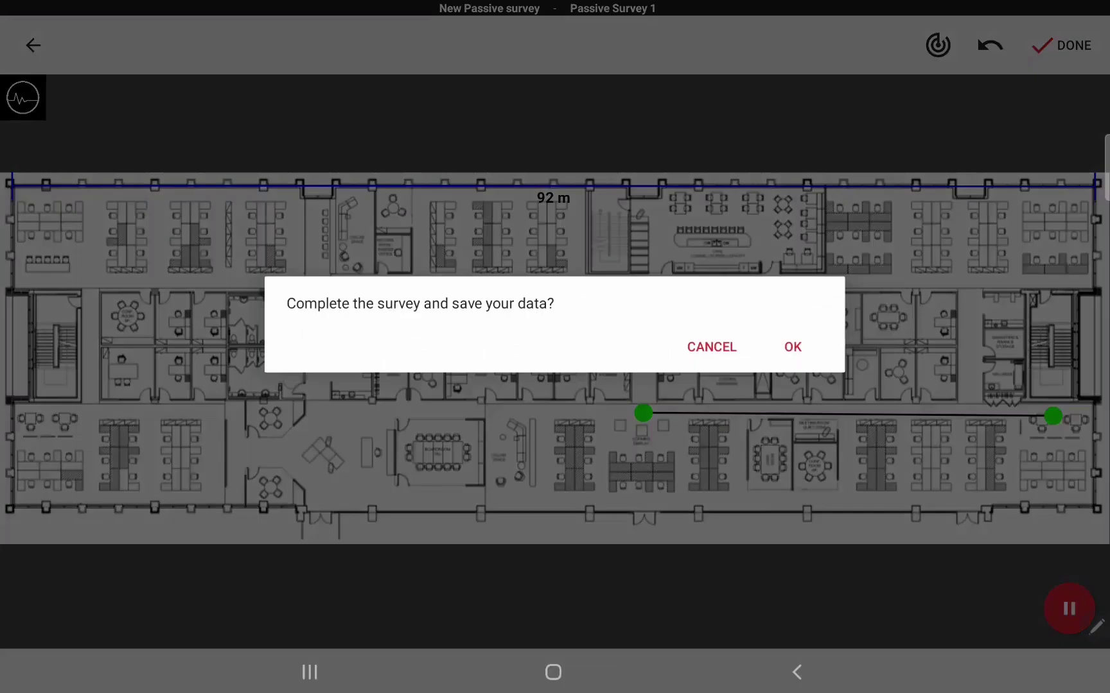
click(793, 347)
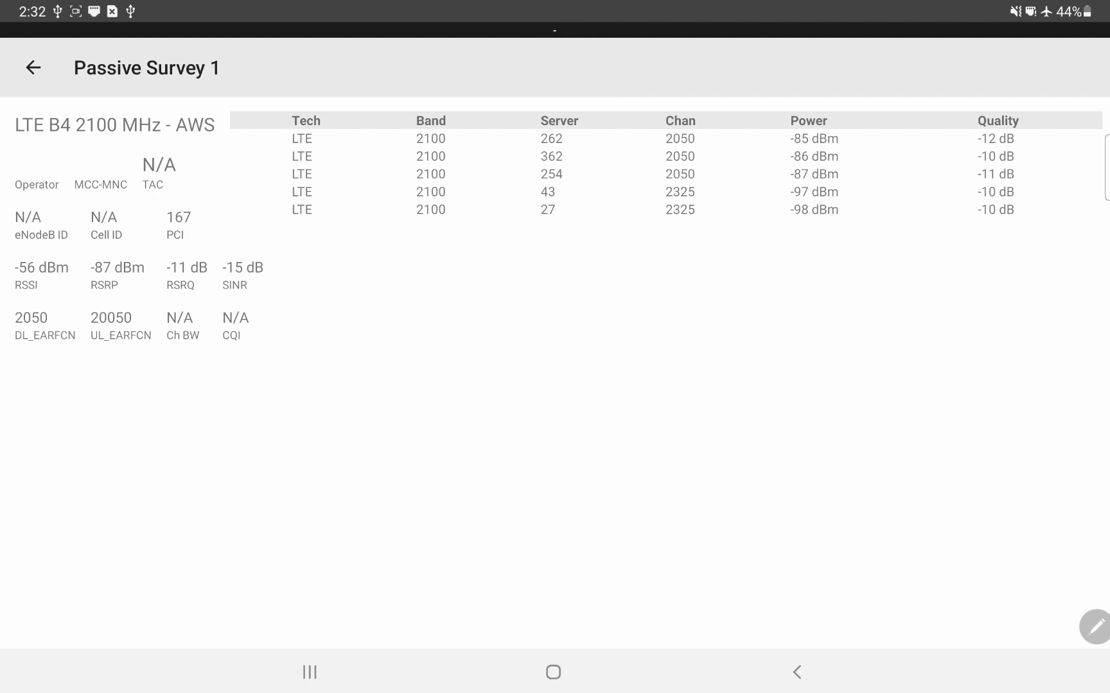
- Leave the Passive Survey 1 details and return to the RSSI heatmap
key(Escape)
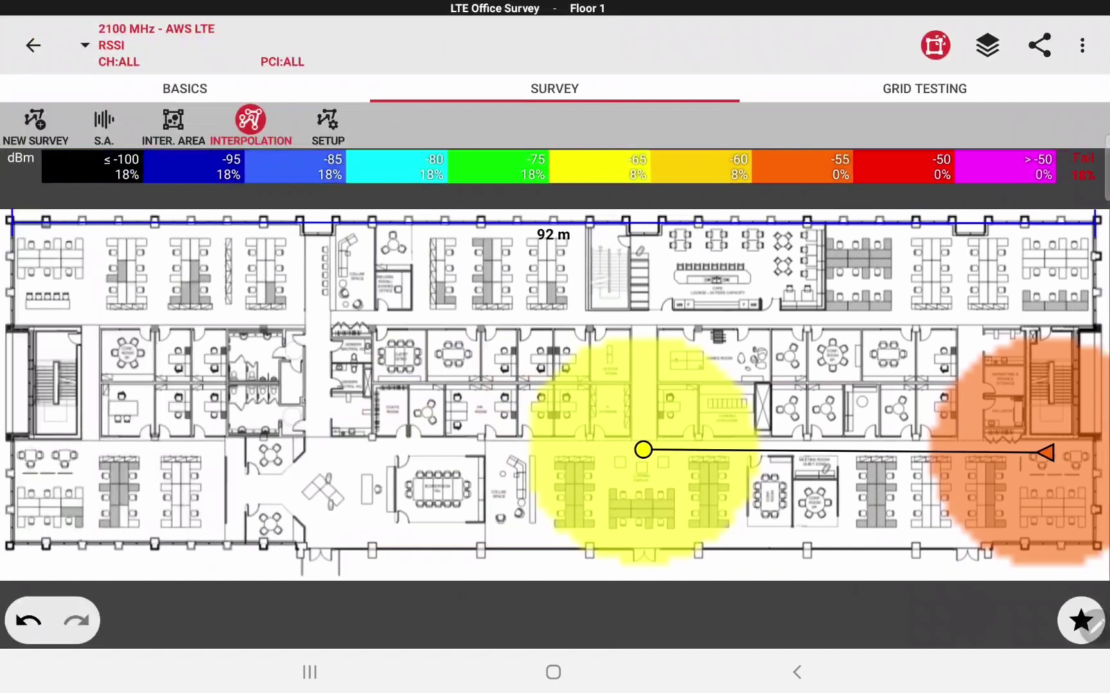
- Start another new survey and add channels 900 and 2325 to the channel list
click(35, 125)
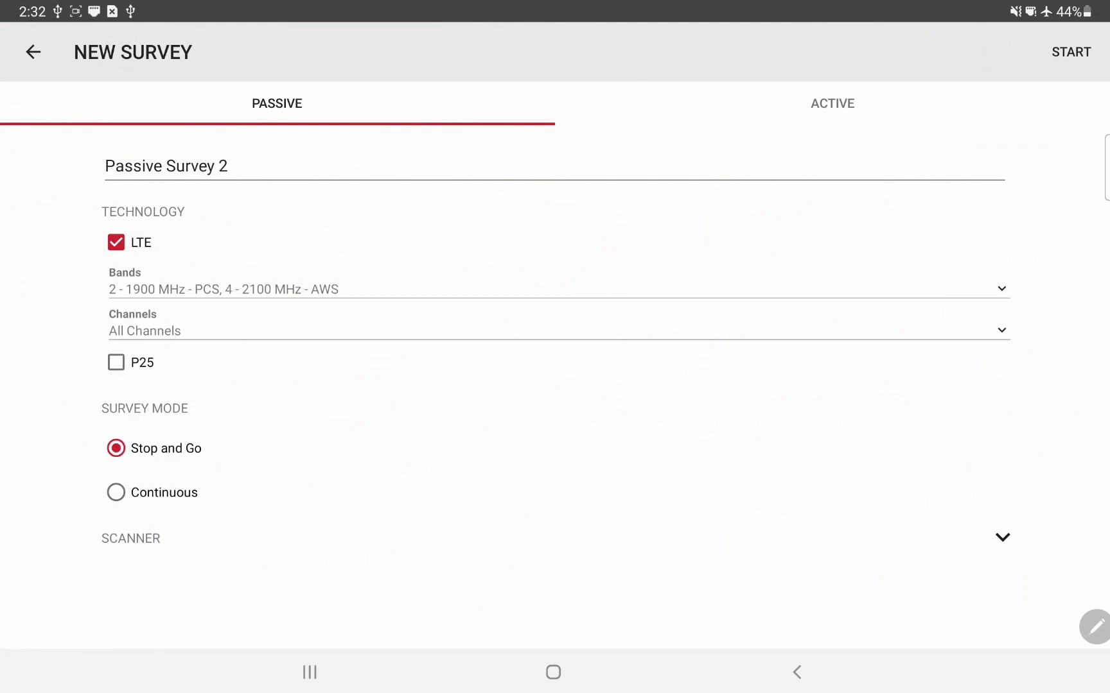
click(313, 330)
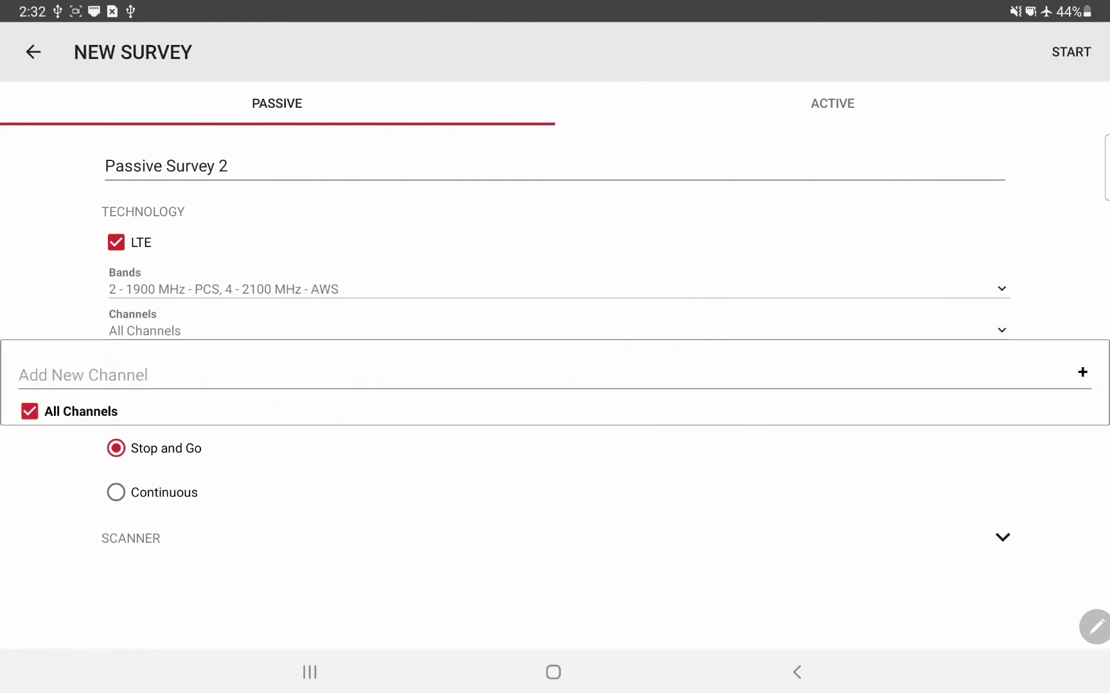
click(322, 370)
text(9)
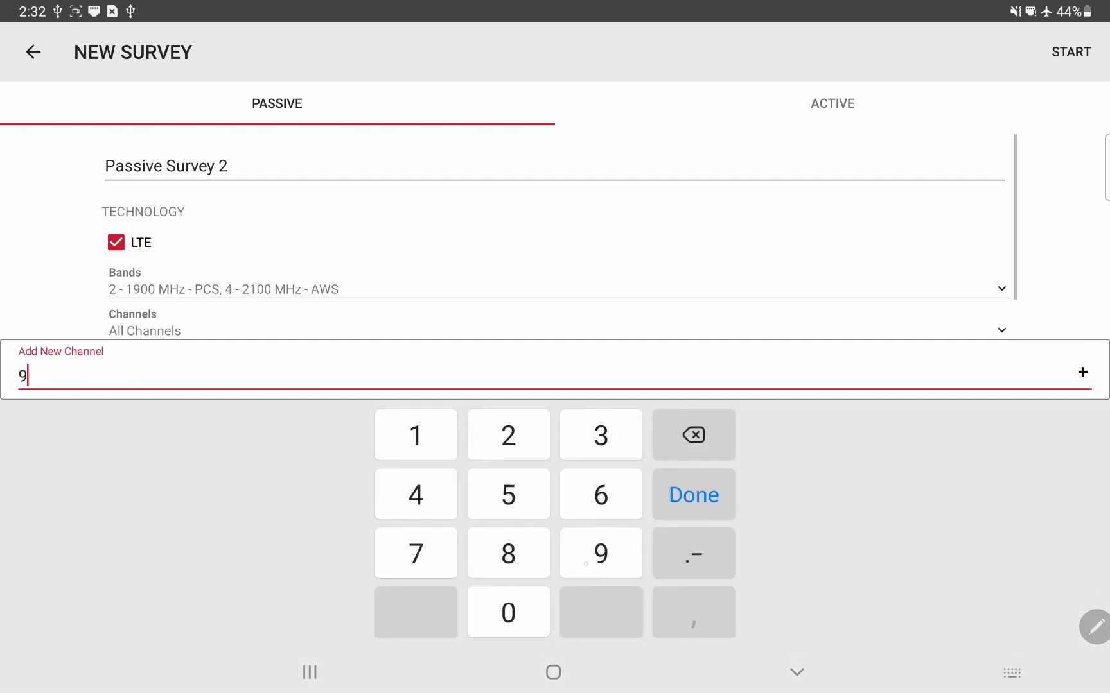
text(00)
click(1082, 373)
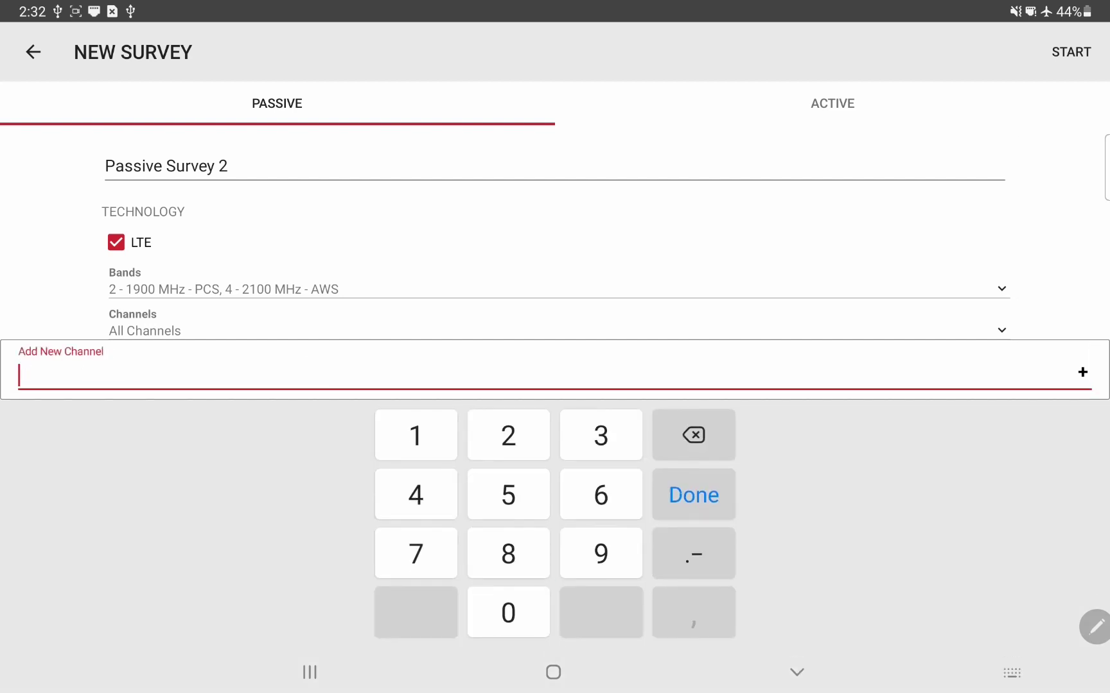
text(23)
text(25)
click(1082, 372)
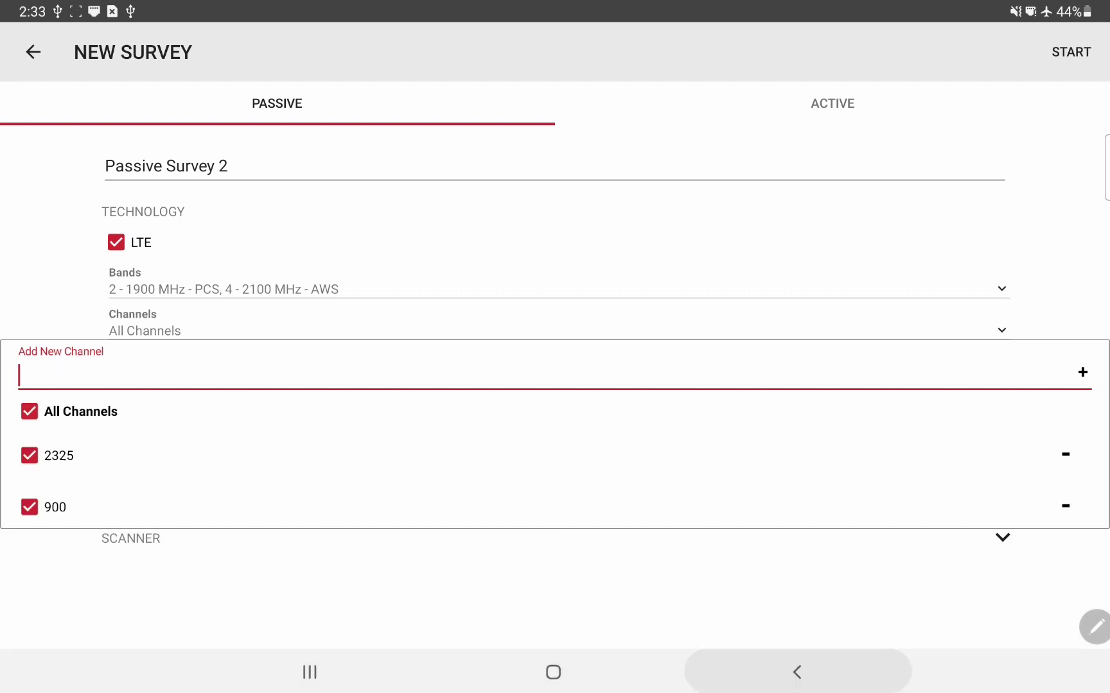
click(796, 673)
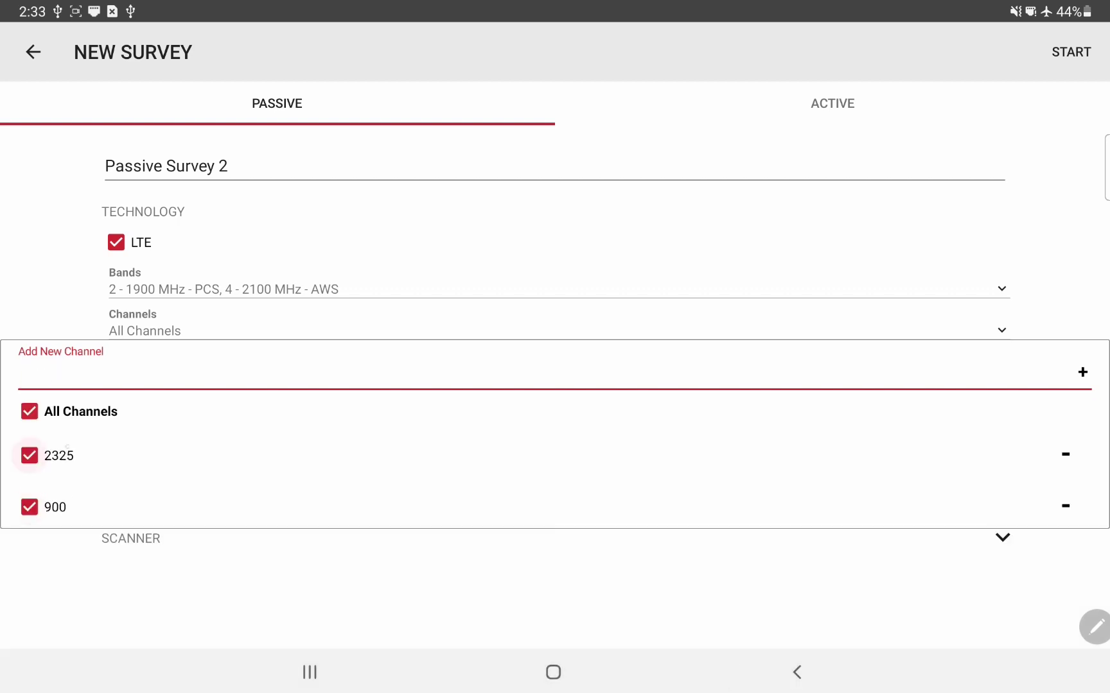
- Keep channel 2325 included and switch the survey mode to Continuous
click(30, 455)
click(29, 455)
click(997, 327)
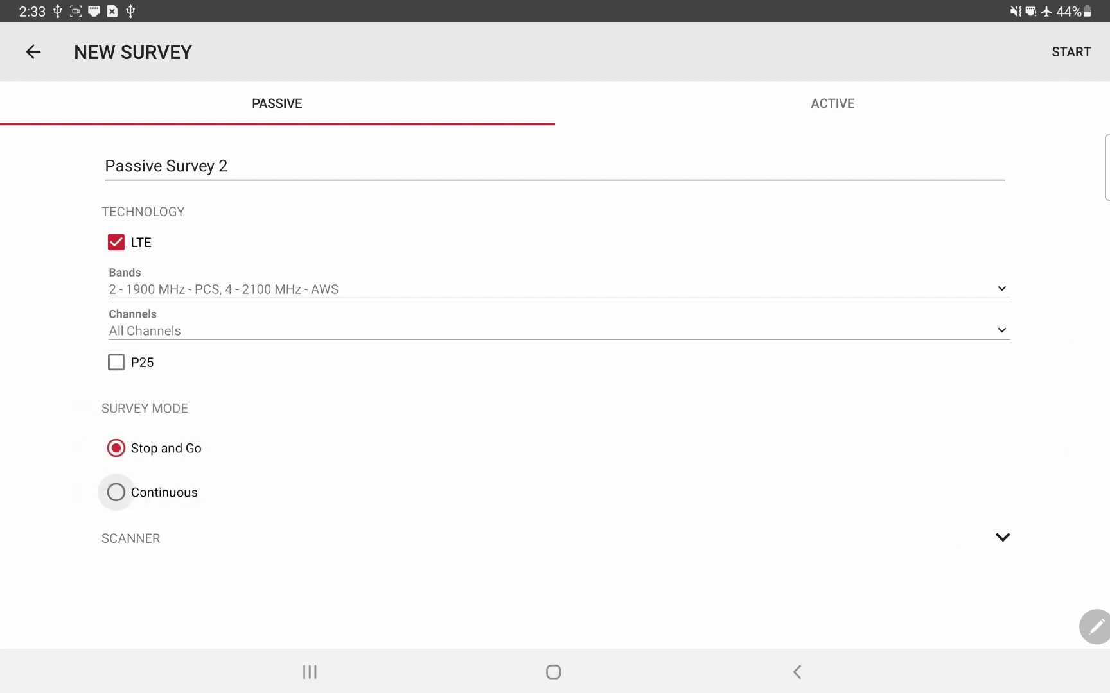
click(116, 492)
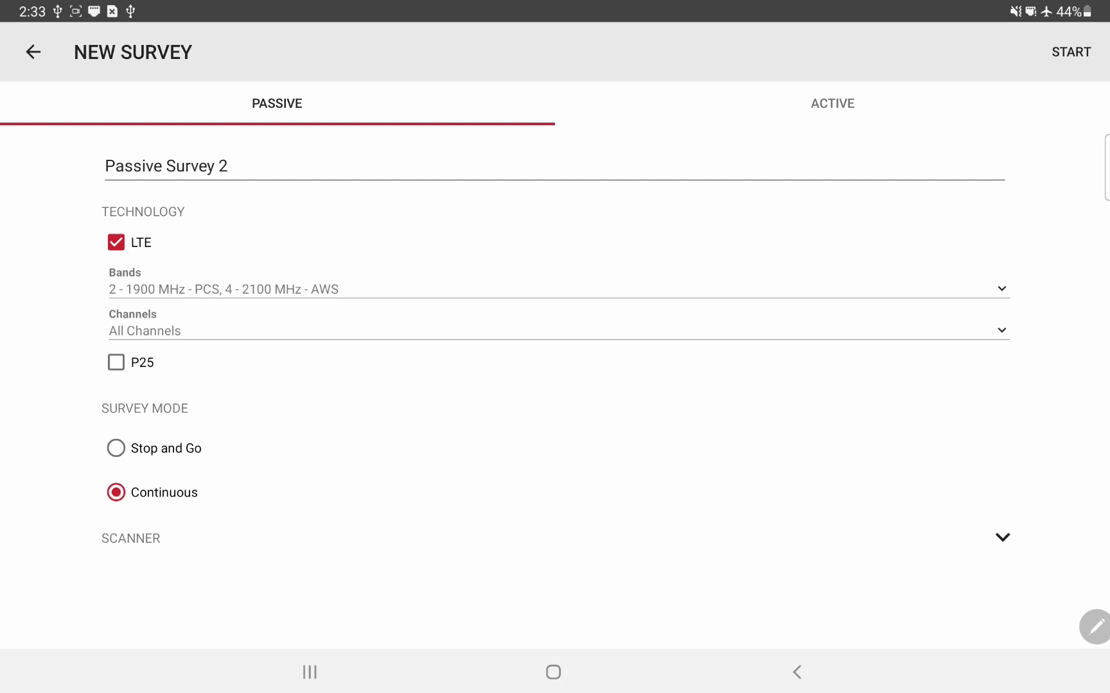
- Start Passive Survey 2 with its first point at the lower office row's east end
click(1070, 51)
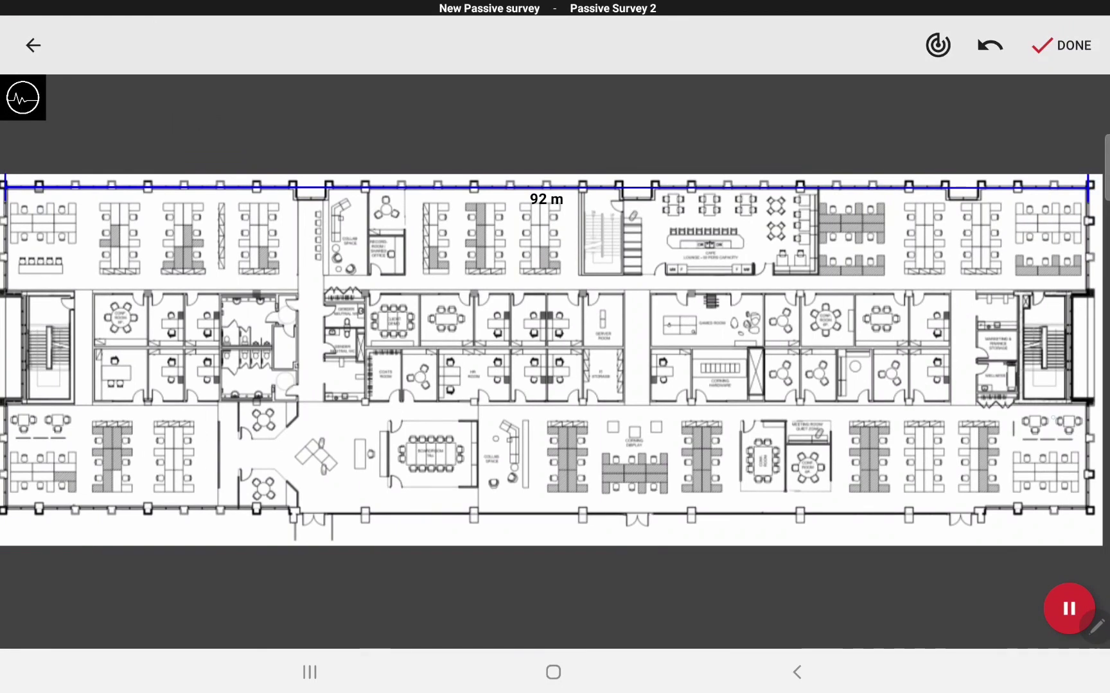
click(1052, 418)
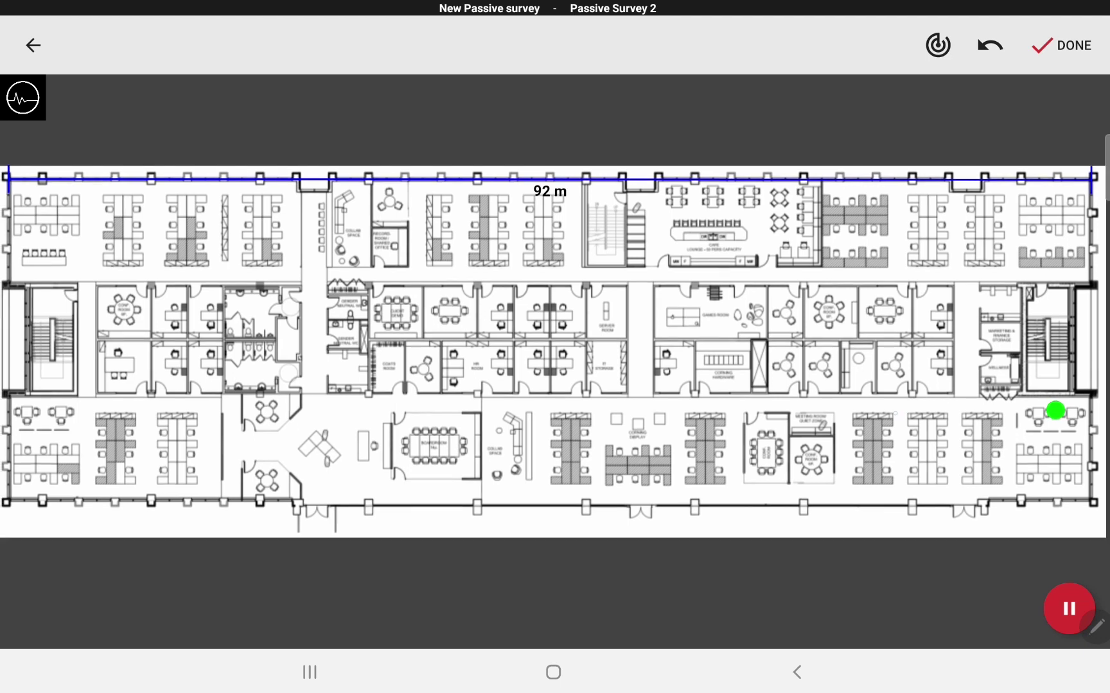
- Record waypoints westward through the lower offices to the floor plan's left end
click(899, 404)
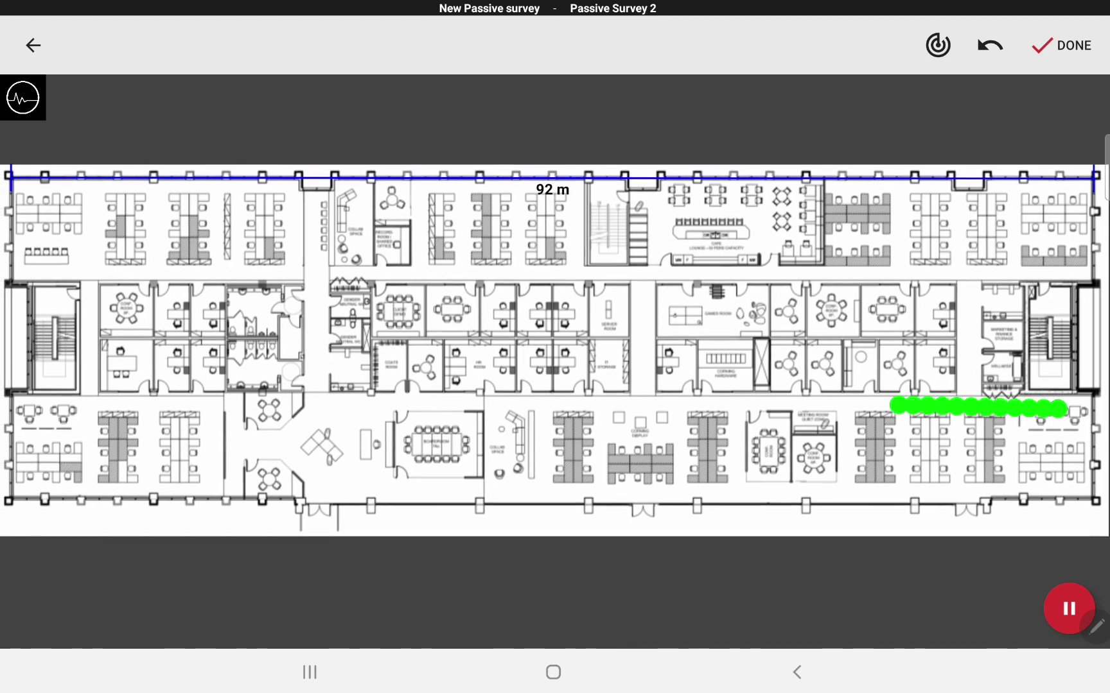
click(901, 491)
click(738, 490)
click(733, 403)
click(538, 400)
click(541, 492)
click(370, 491)
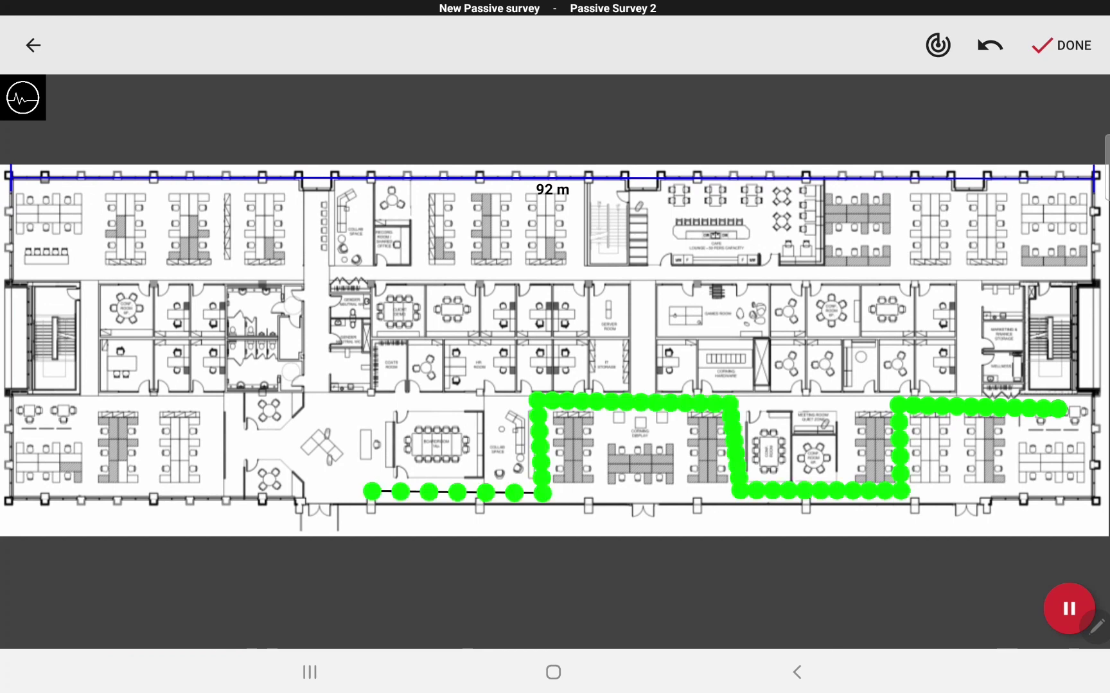
click(374, 407)
click(257, 435)
click(208, 487)
click(87, 487)
- Continue the route up the left side, across the upper rooms, and finish
click(93, 182)
click(215, 264)
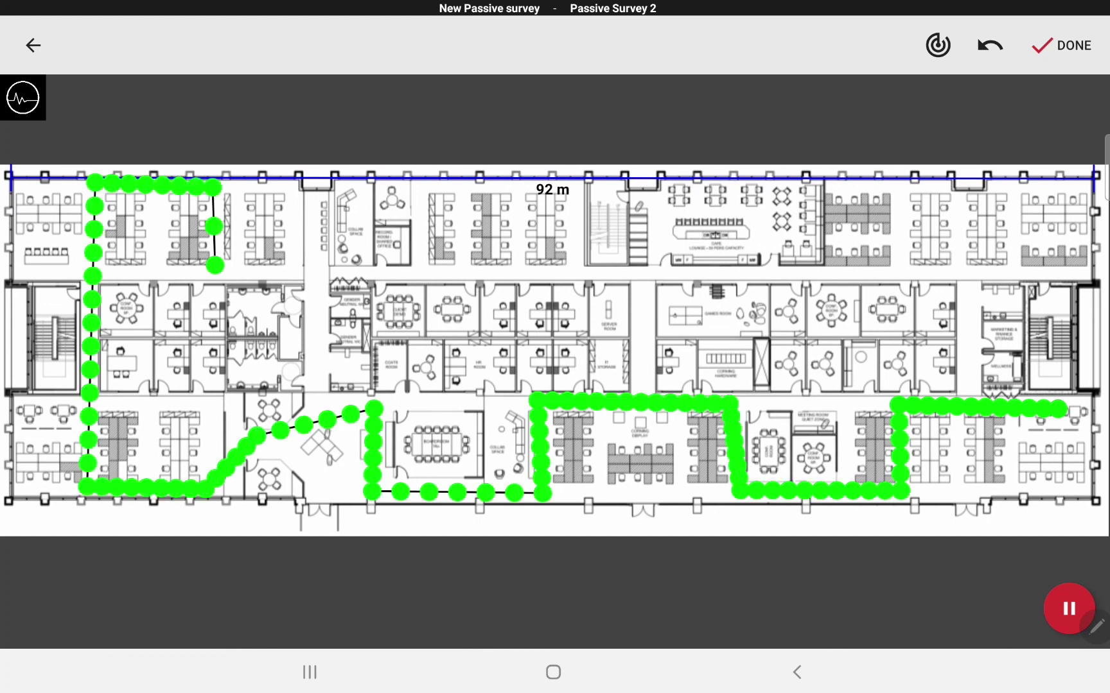
click(421, 267)
click(571, 182)
click(573, 265)
click(668, 204)
click(776, 210)
click(778, 269)
click(902, 271)
click(908, 187)
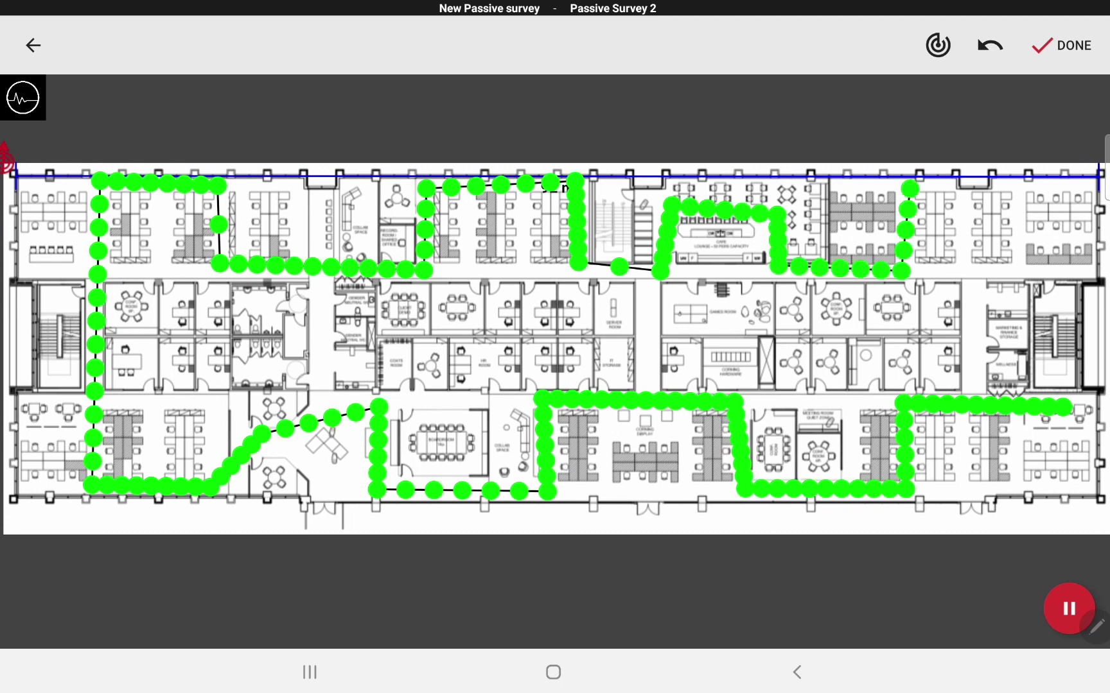
click(1019, 186)
click(1018, 266)
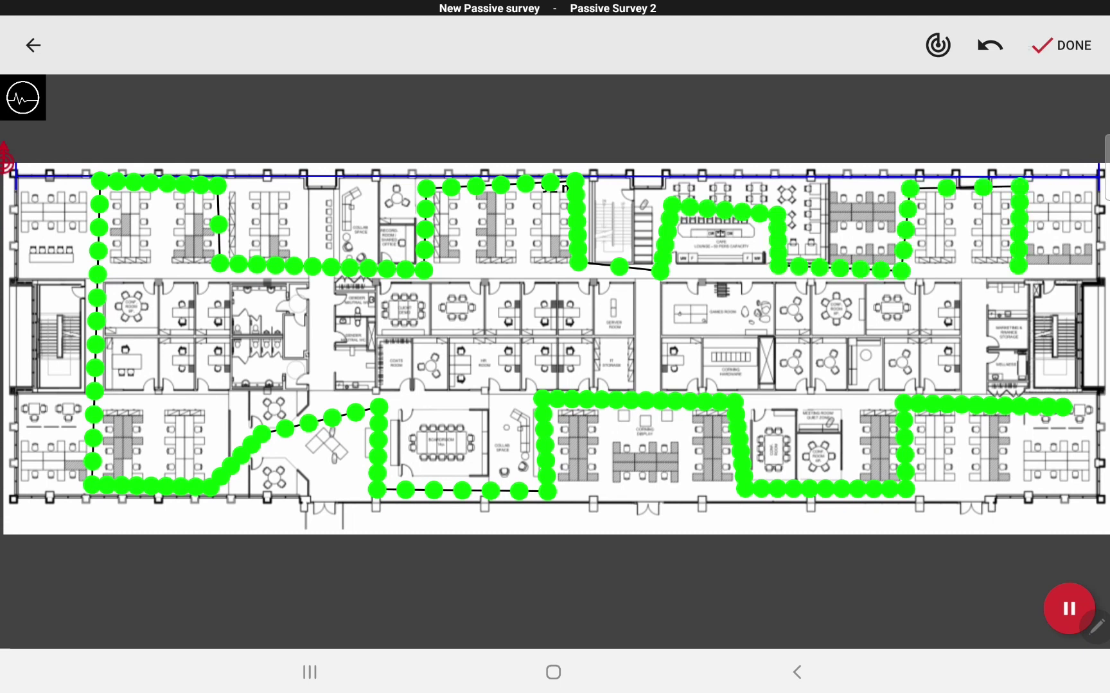
click(1062, 45)
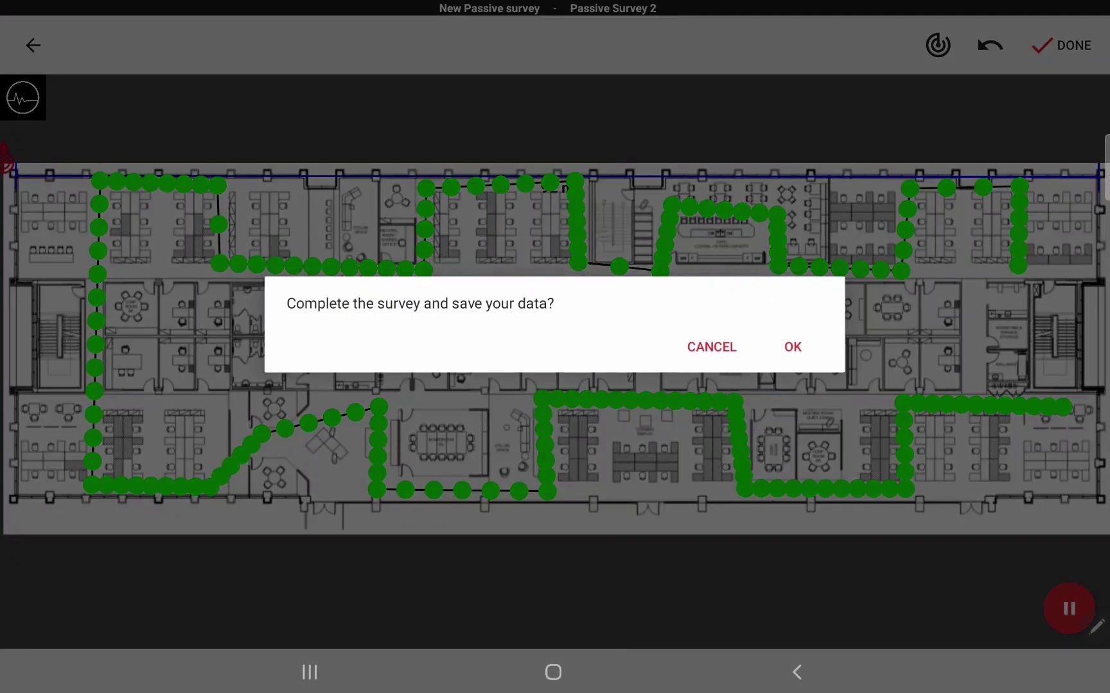
- Save Passive Survey 2 and expand the band, channel, PCI and map filters
click(792, 347)
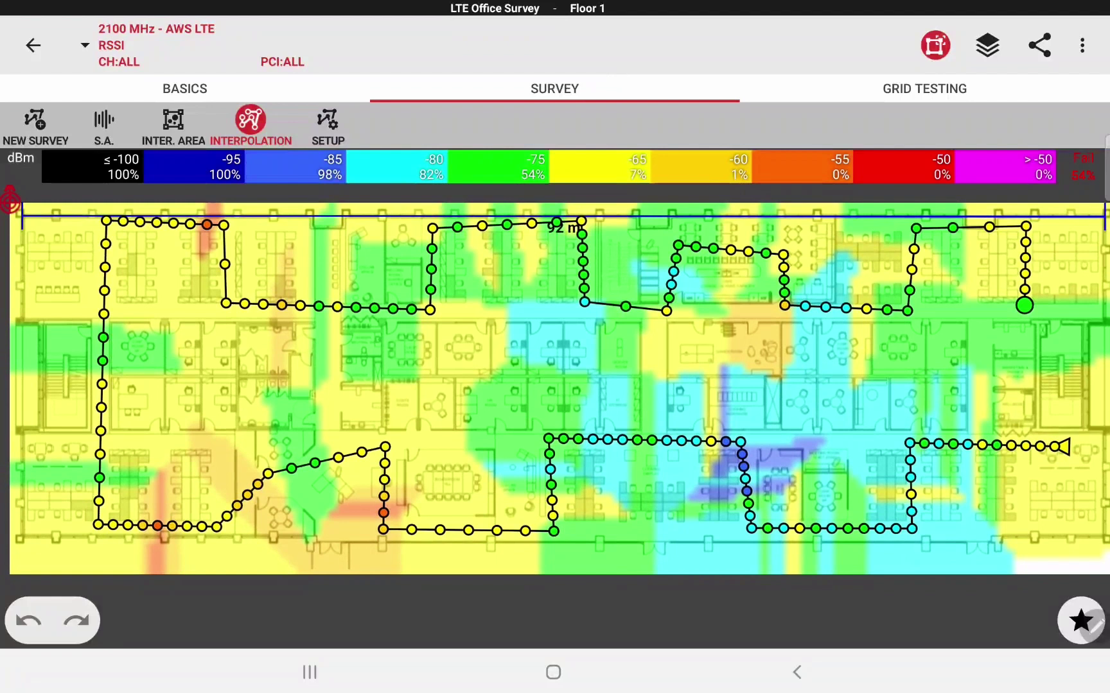
click(156, 45)
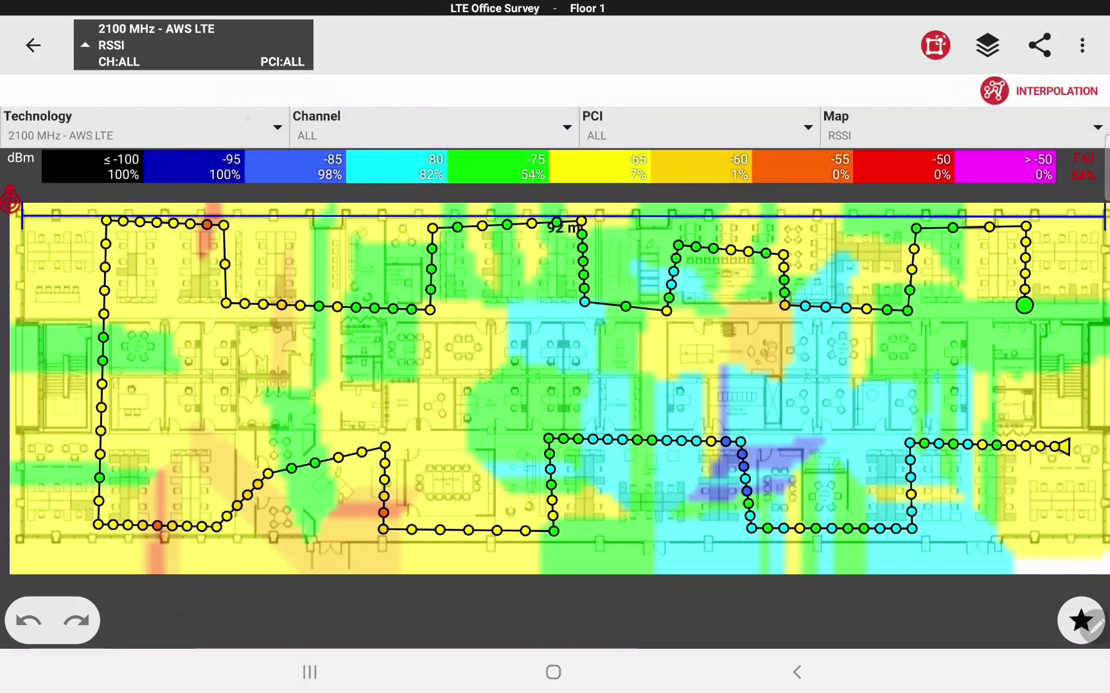
- Keep the 2100 MHz band and filter the heatmap to channel 2325
click(143, 127)
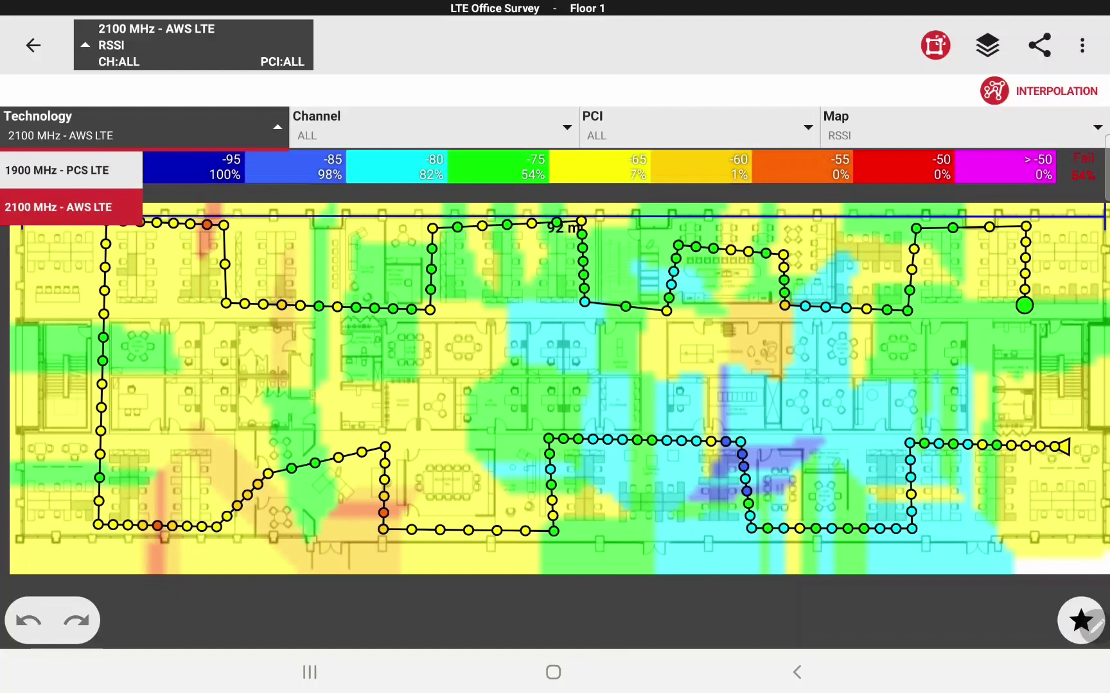
click(236, 113)
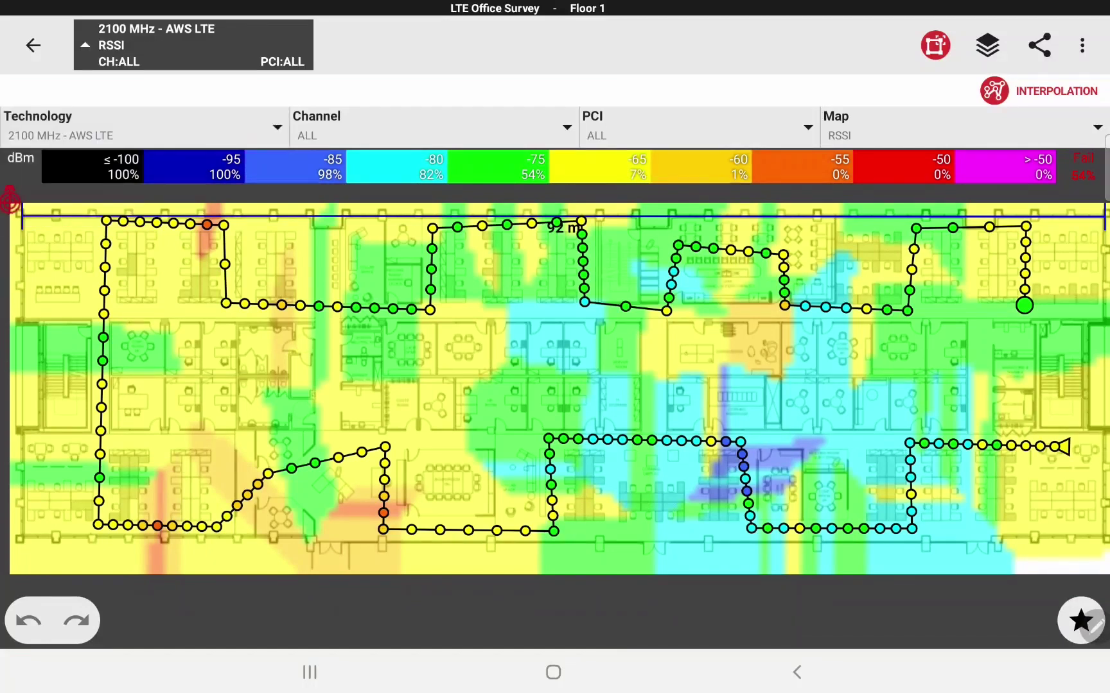
click(434, 128)
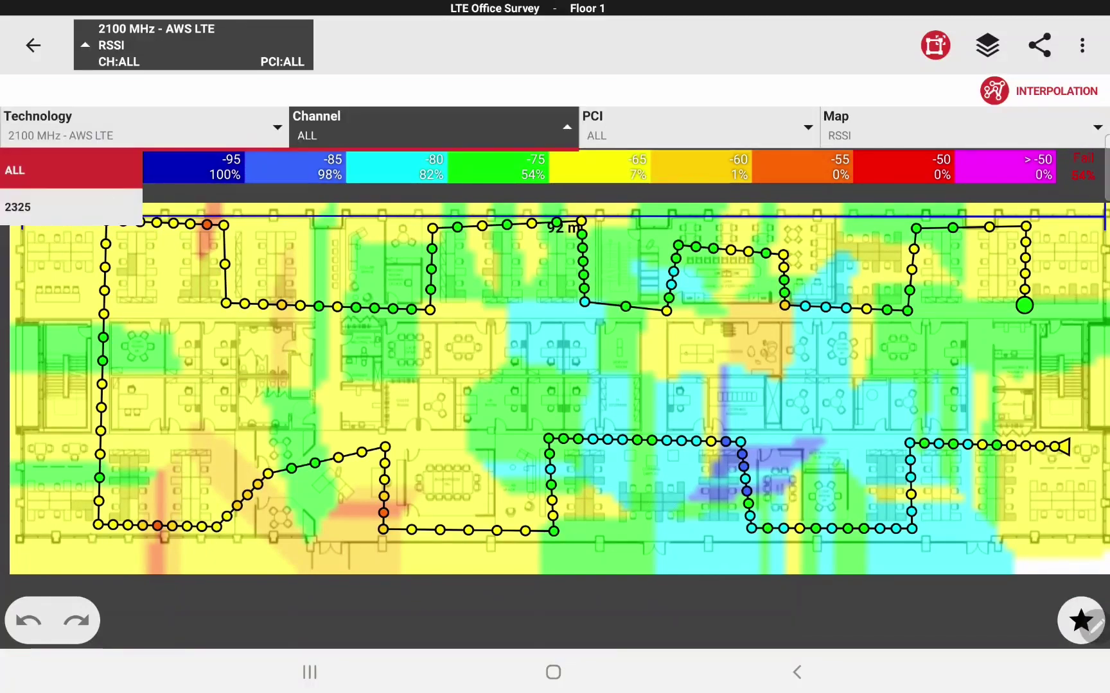
click(70, 208)
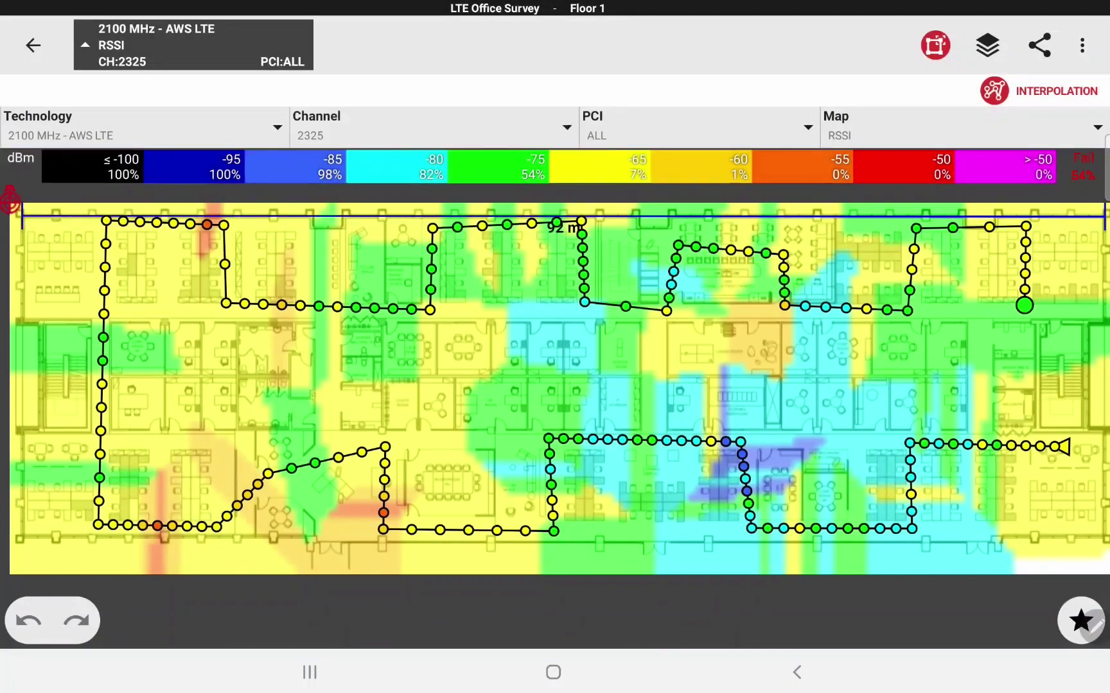
- Compare coverage for PCIs 27, 43 and 219 individually, then show all PCIs
click(694, 128)
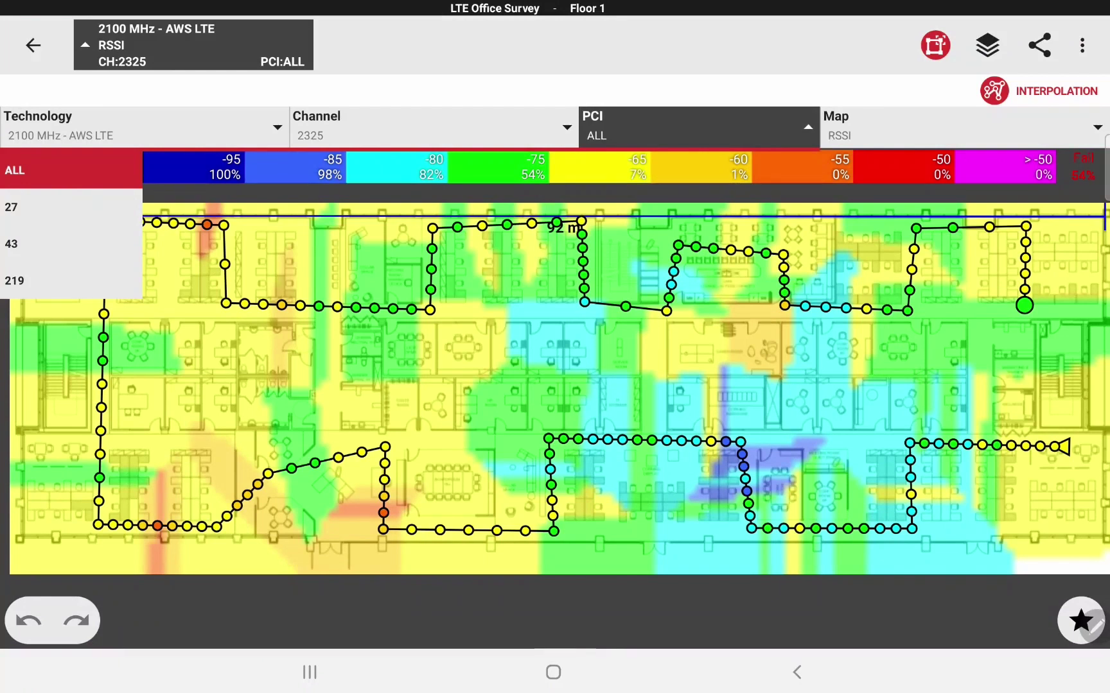
click(70, 207)
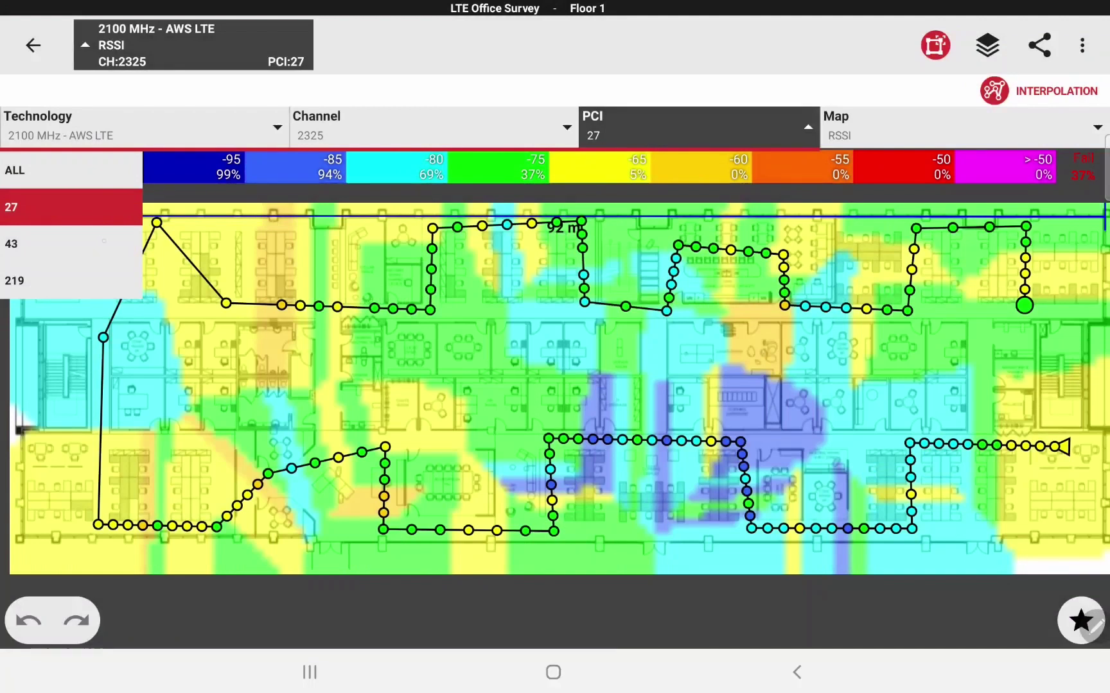
click(69, 244)
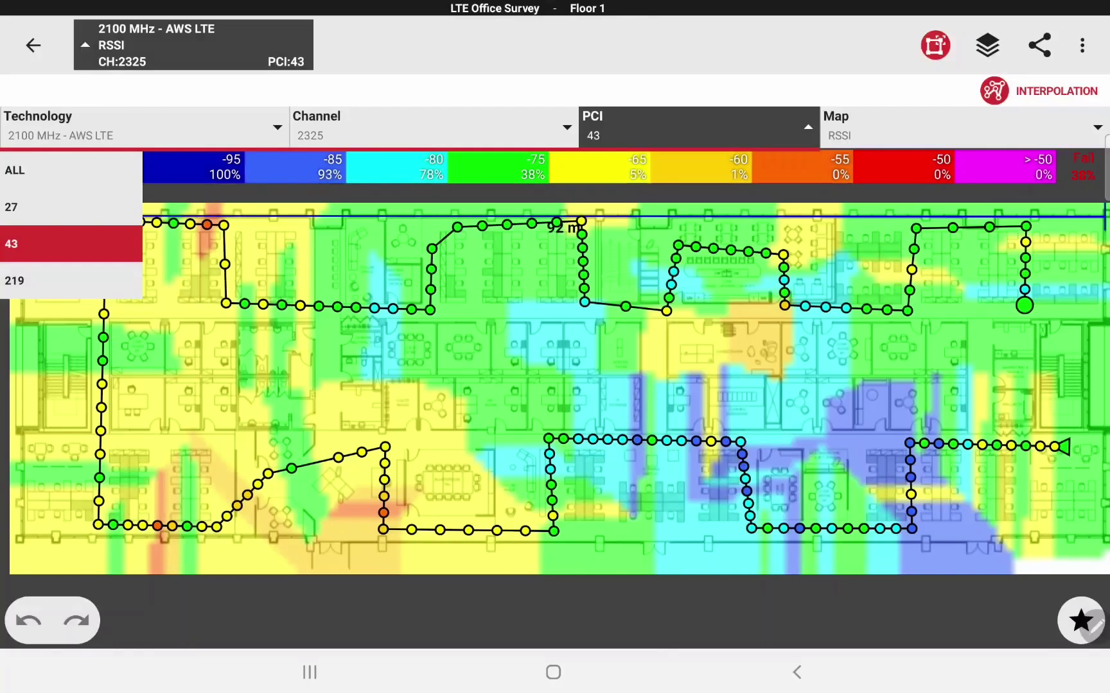
click(69, 280)
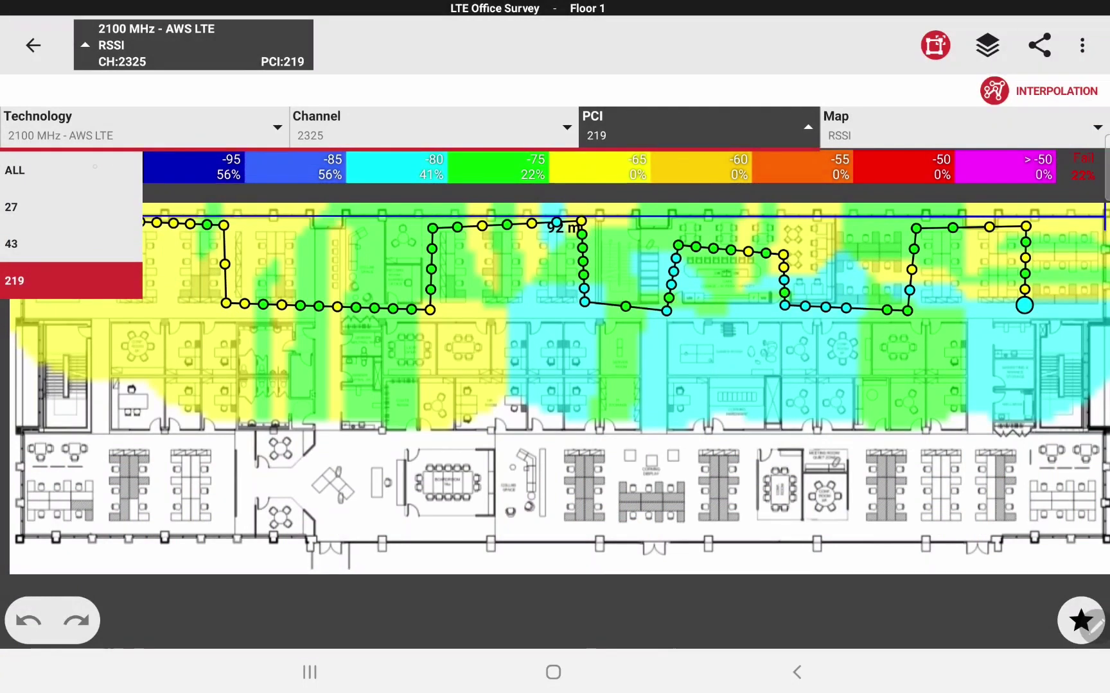
click(15, 169)
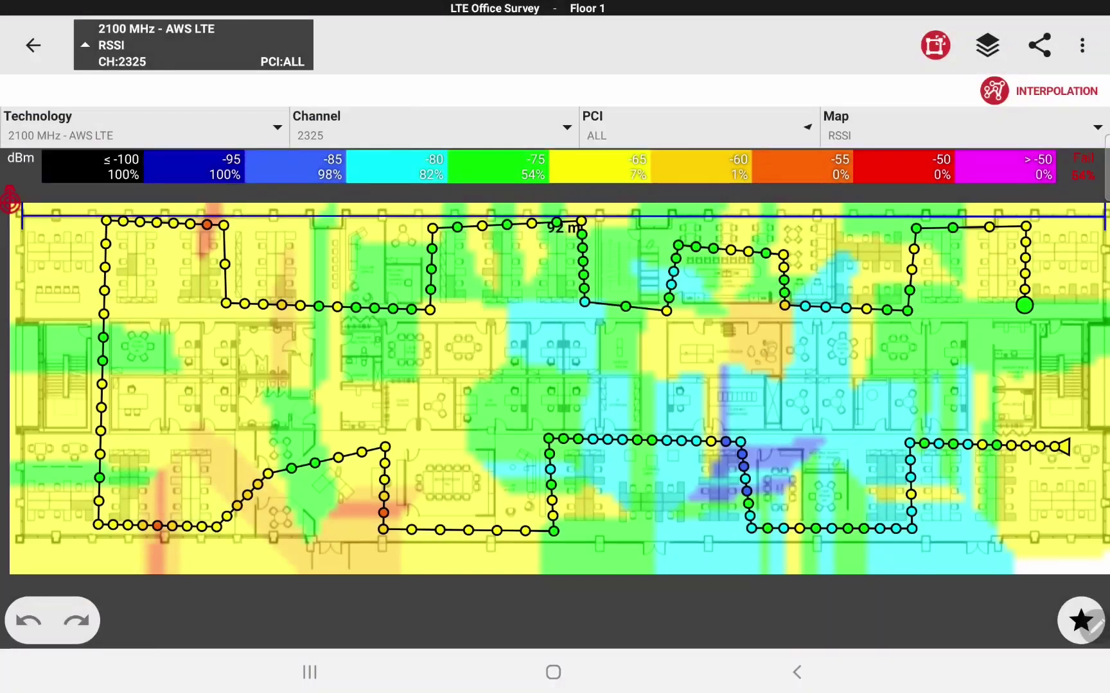
click(954, 127)
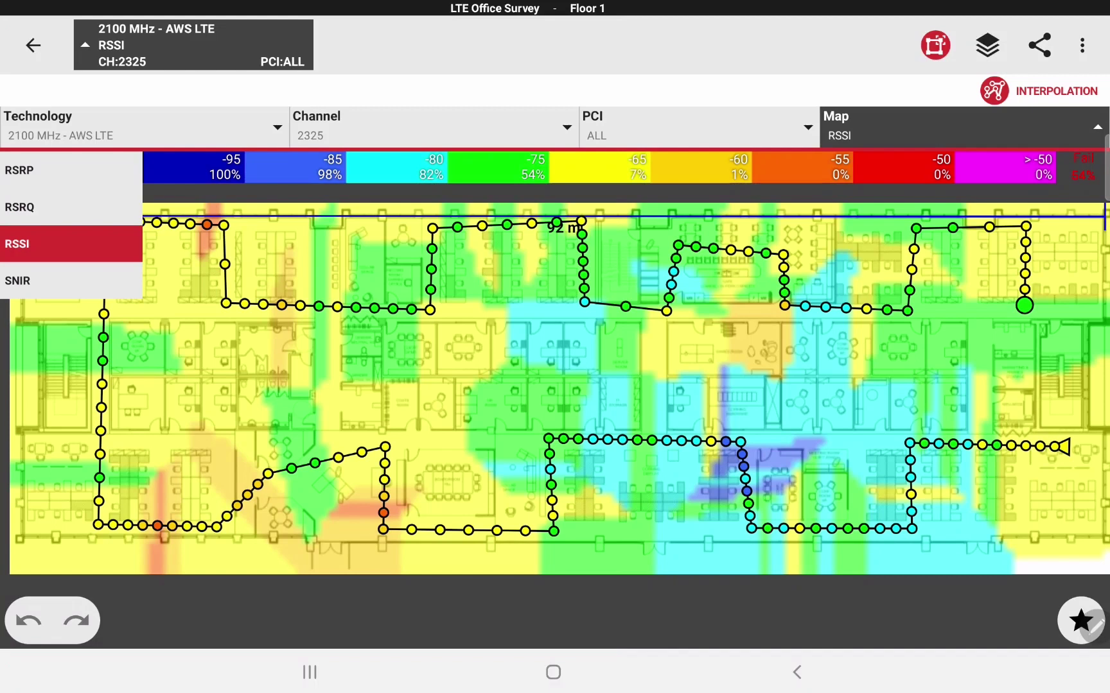
- Cycle the channel 2325 heatmap through SNIR and RSRQ, ending on RSRP
click(18, 281)
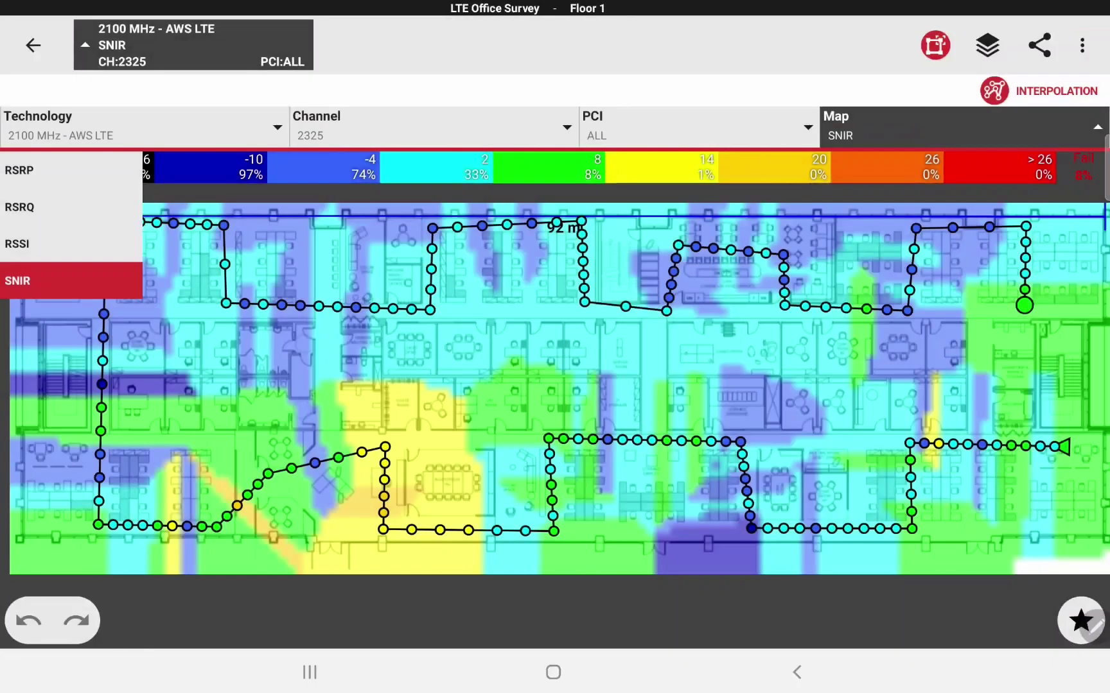
click(19, 207)
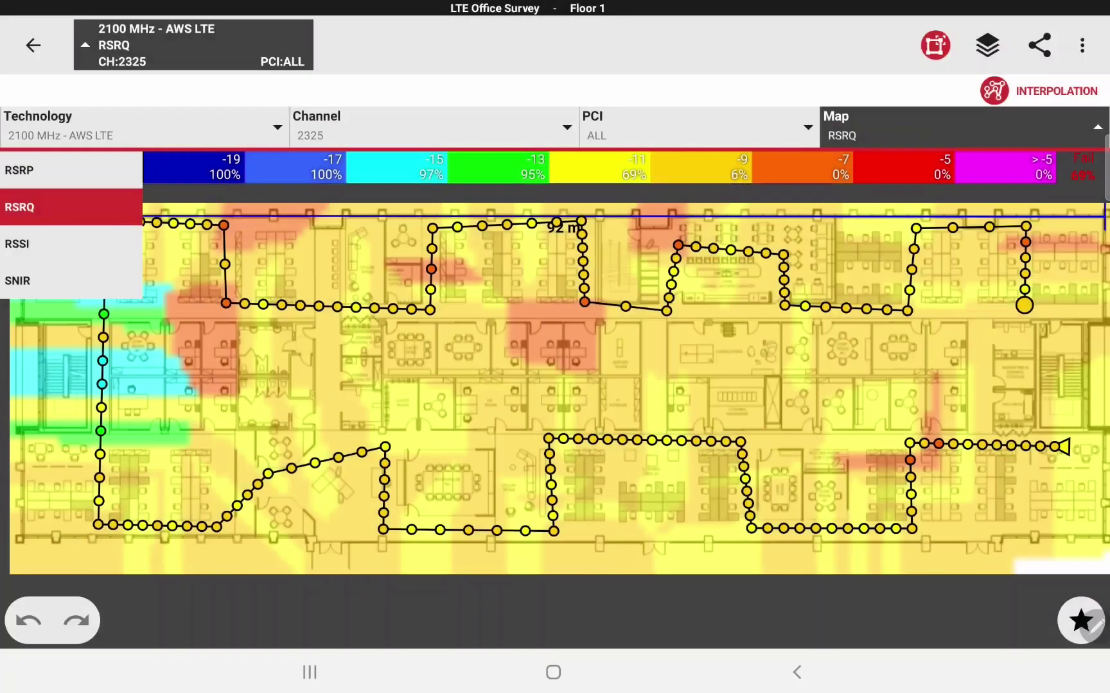
click(19, 170)
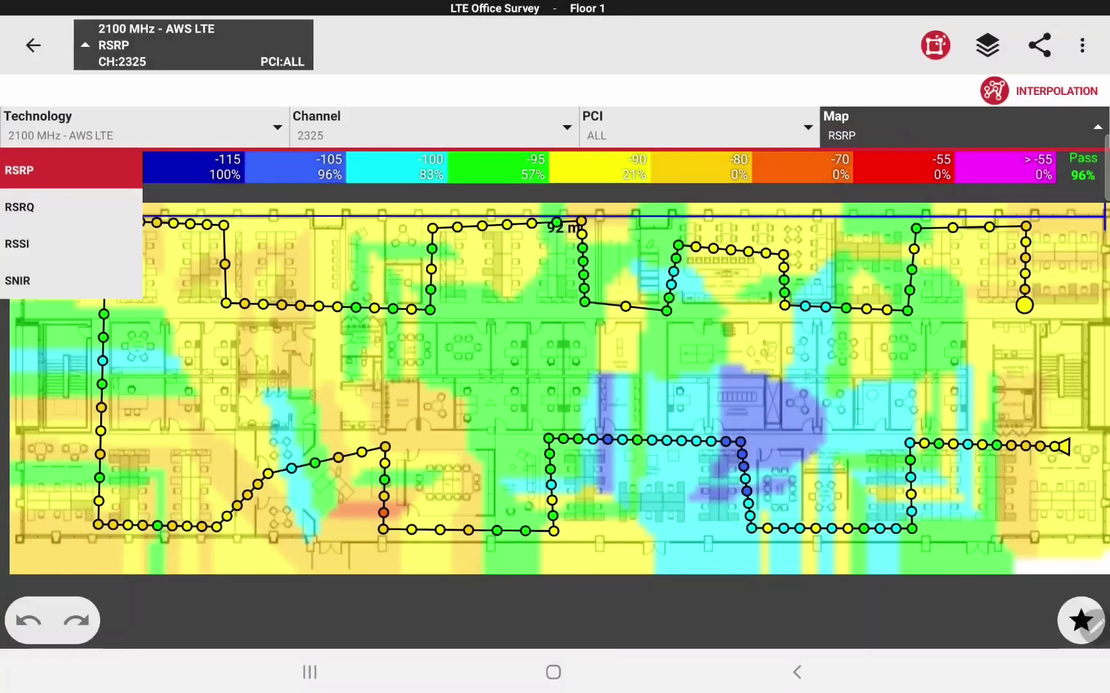
- View Passive Survey 2's LTE server table (27, 43, 446, 219), then return to the heatmap
click(963, 127)
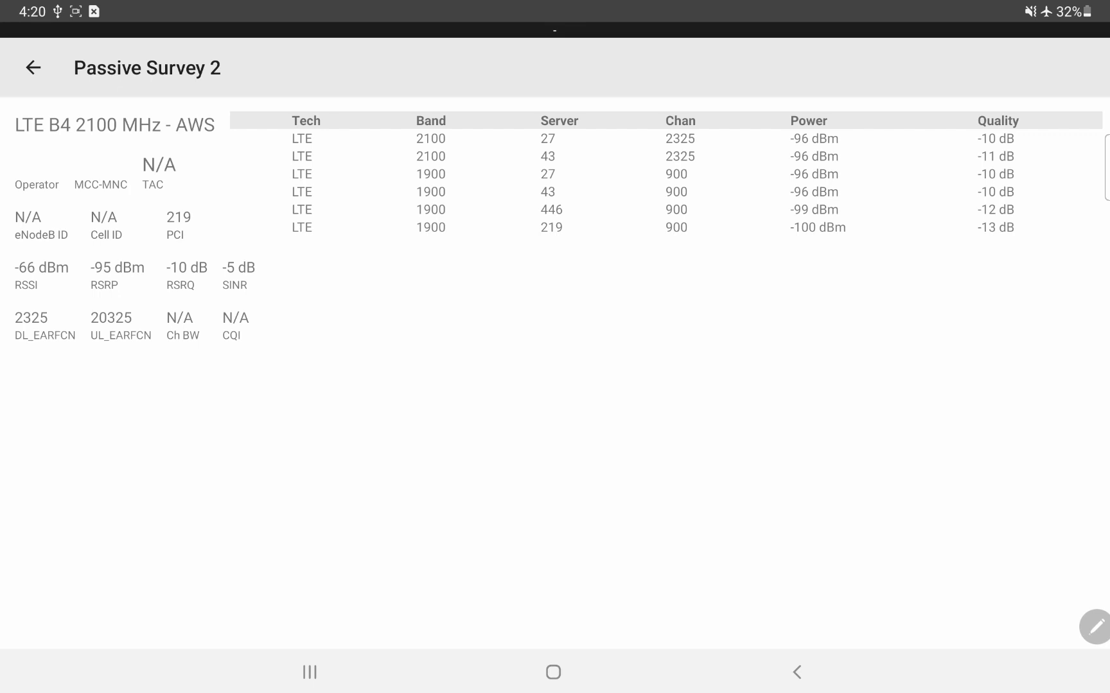
click(27, 55)
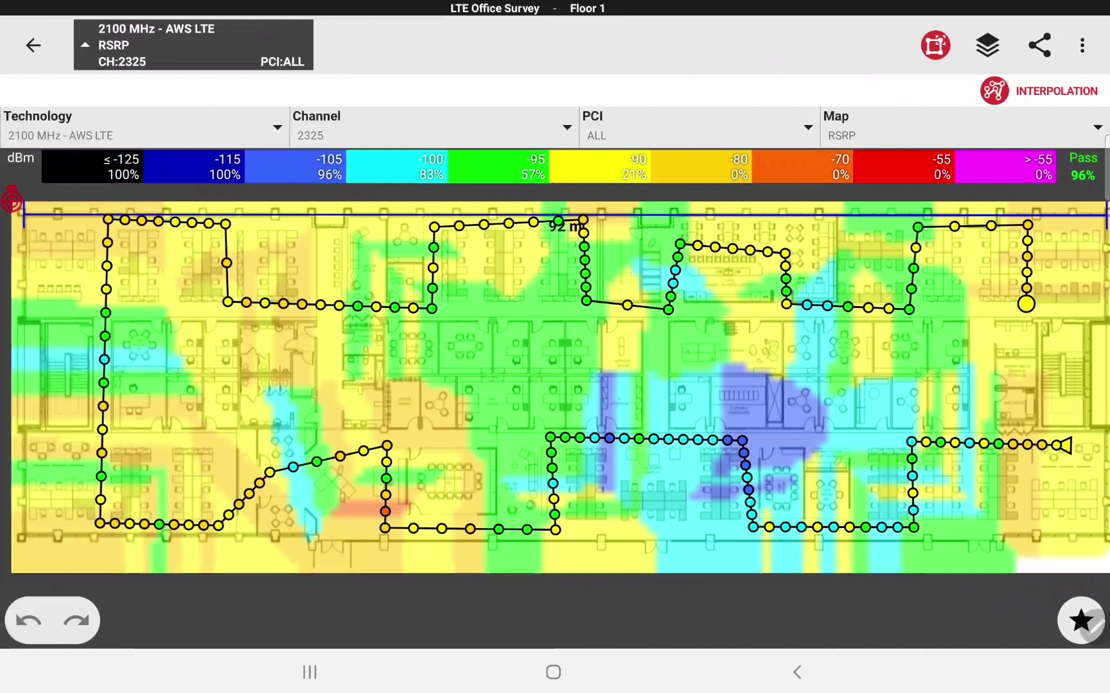
- Collapse the filter bar via the RSRP header, restoring the survey tabs
click(191, 46)
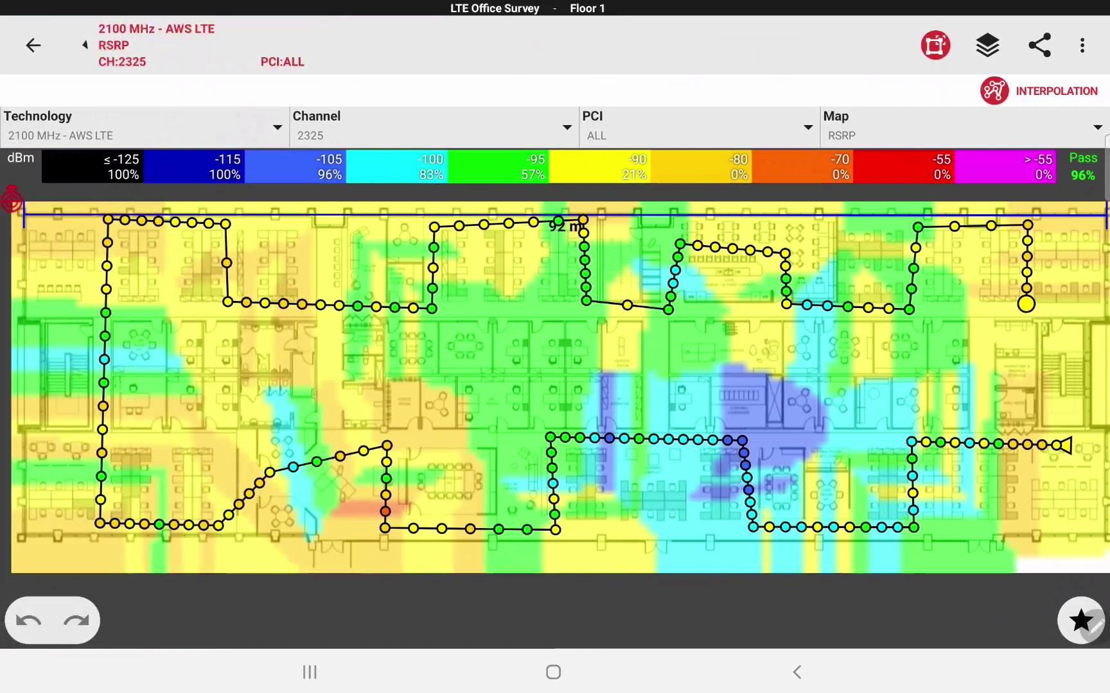